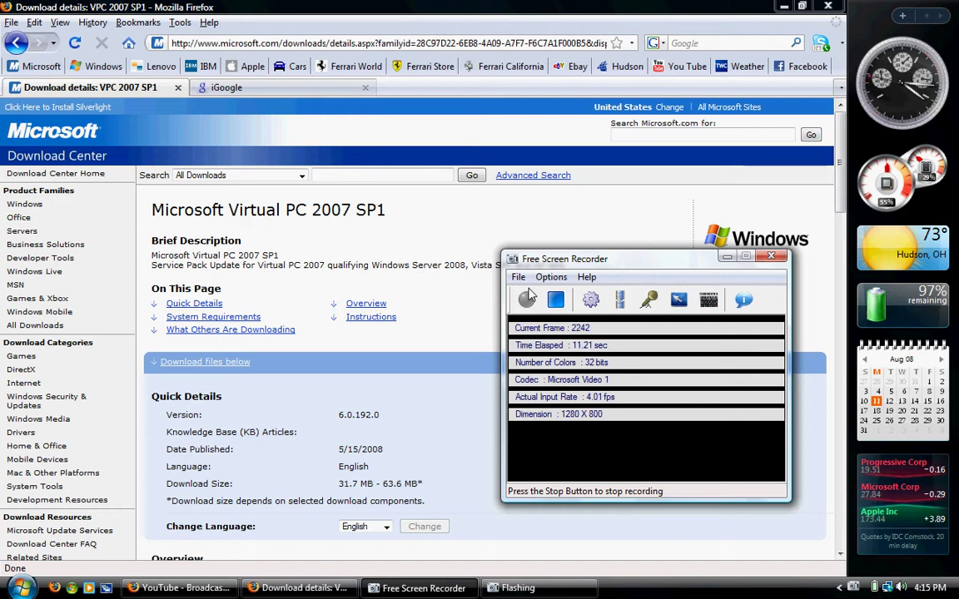
Step: Bring the Virtual PC 2007 SP1 download page forward and scroll through its overview and system requirements
click(453, 293)
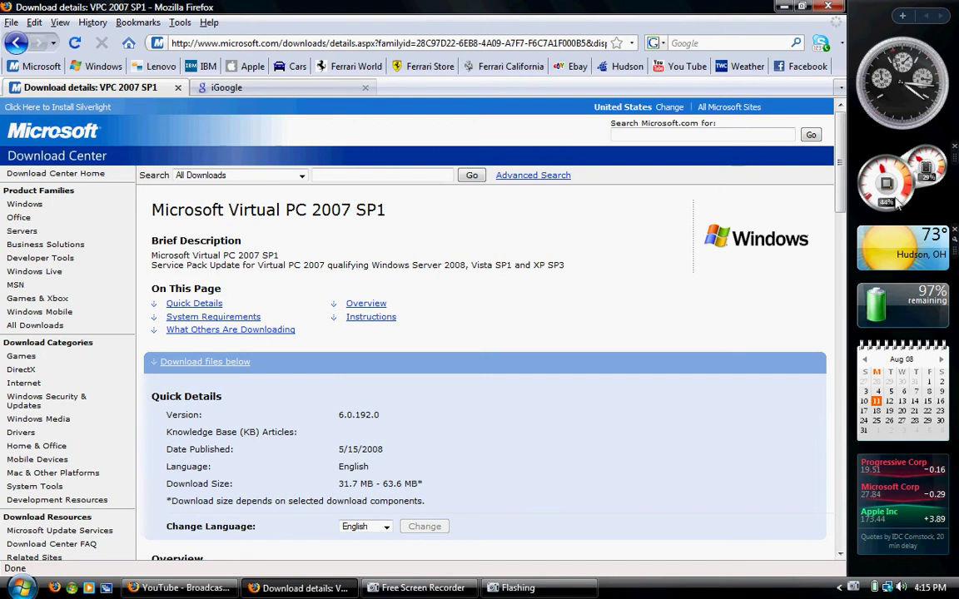
click(838, 300)
scroll(838, 300, down, 1)
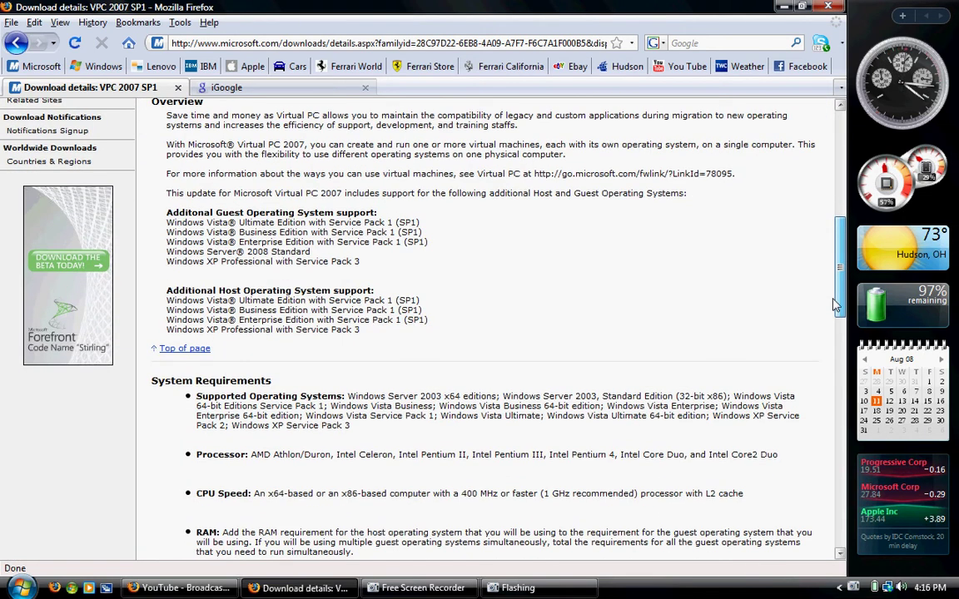
scroll(837, 304, down, 1)
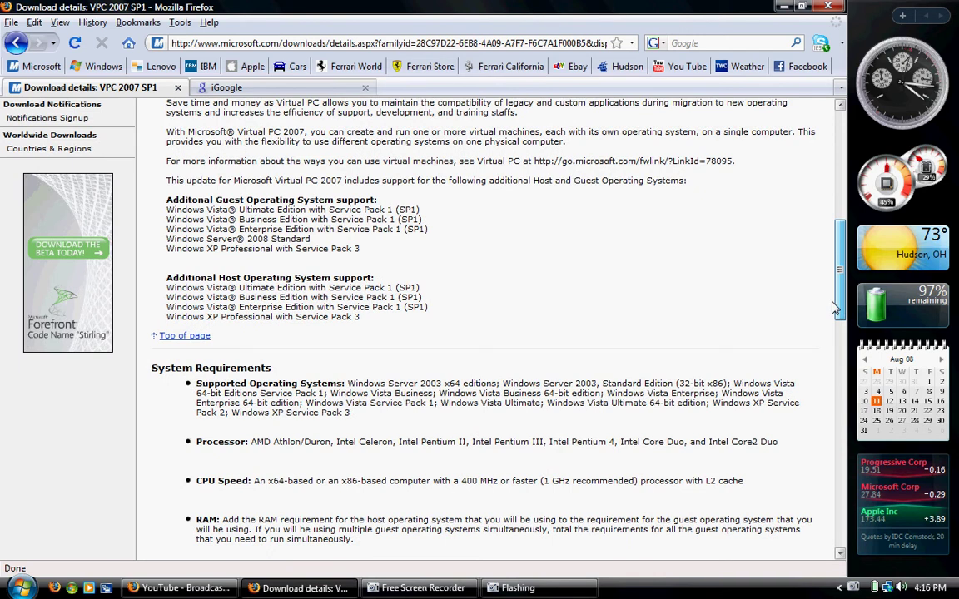
drag(836, 308, 836, 204)
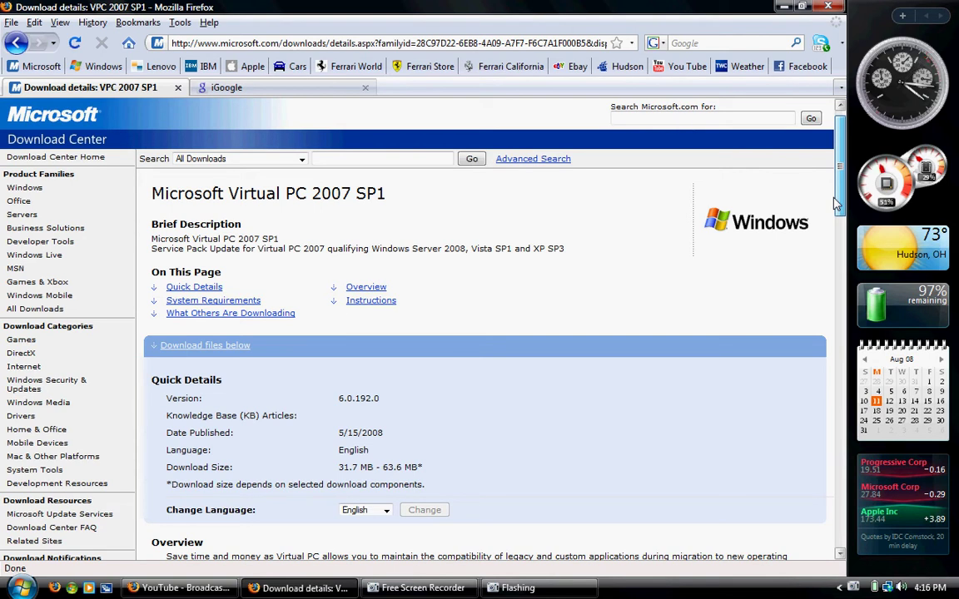
drag(837, 204, 832, 277)
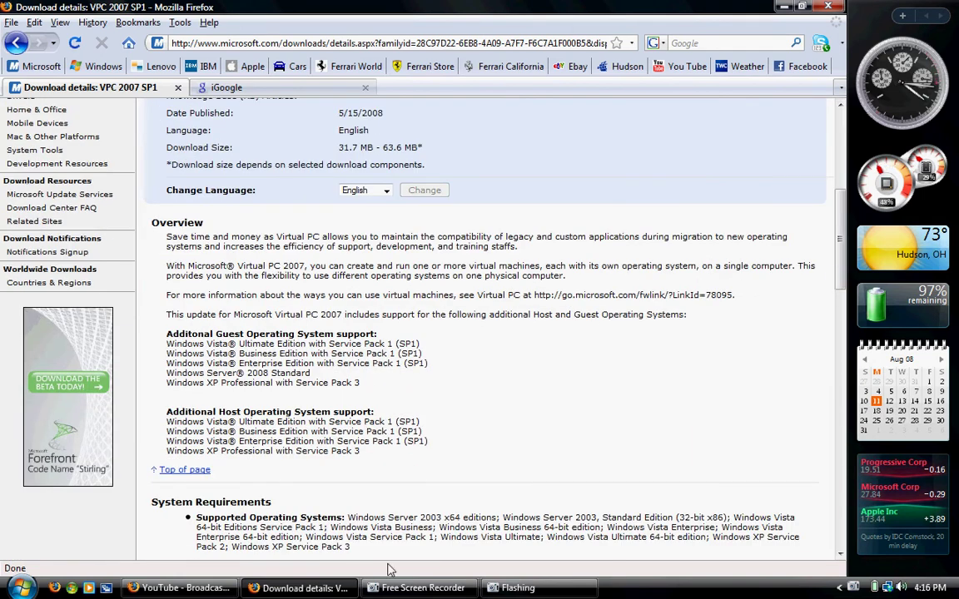
Step: Launch Microsoft Virtual PC from All Programs and move its console toward the screen centre
key(super+d)
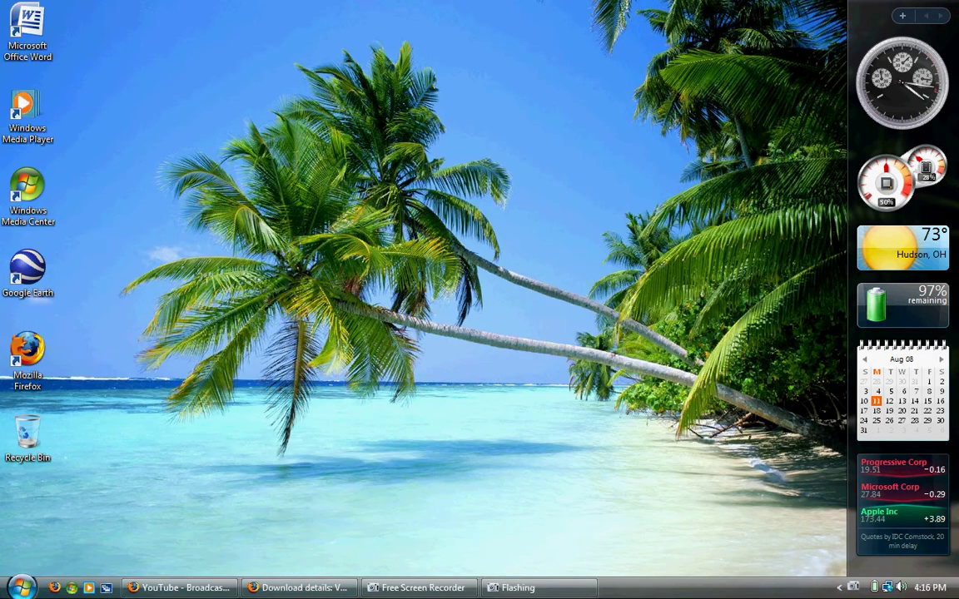
key(super)
click(37, 537)
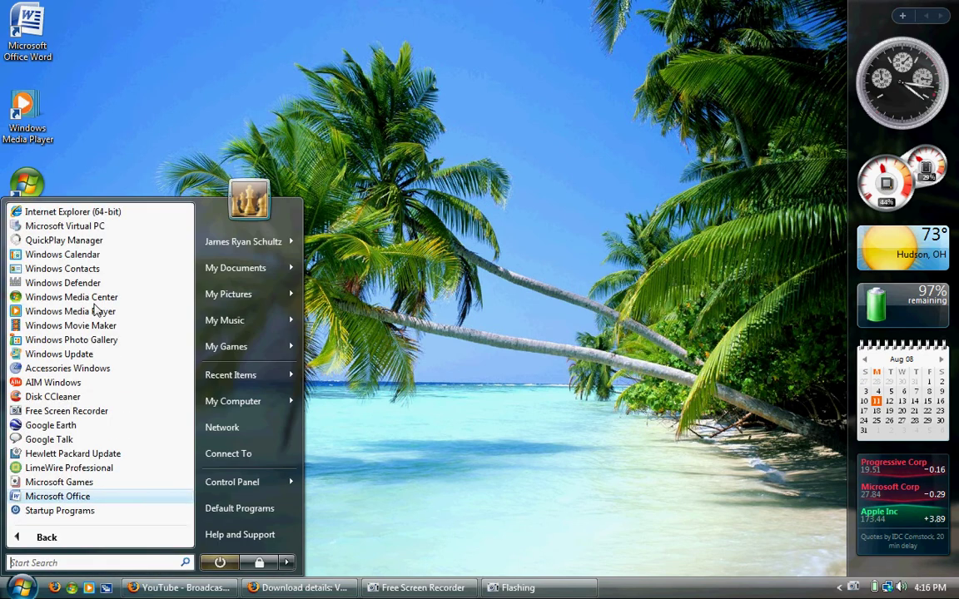
click(100, 229)
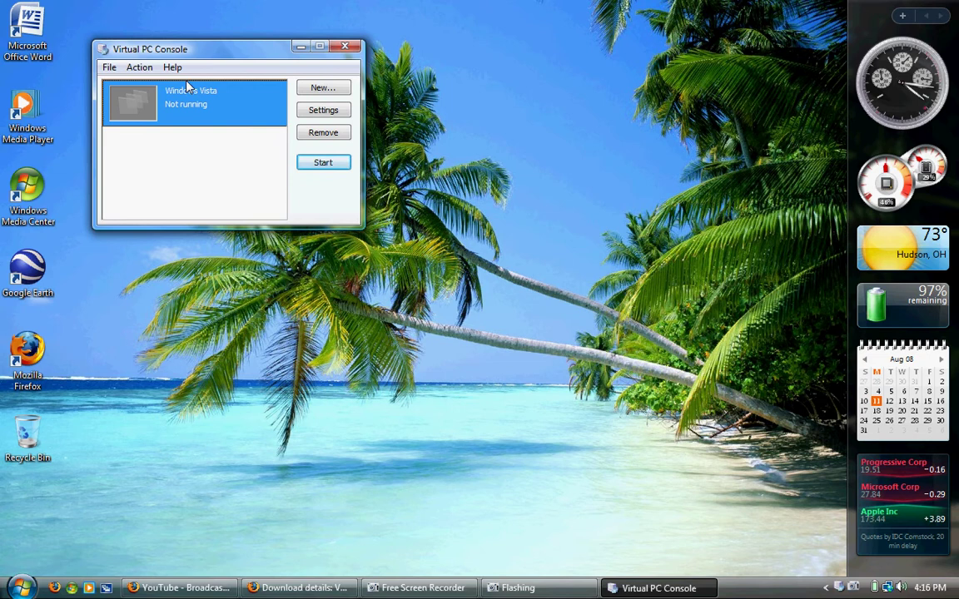
drag(187, 55, 325, 134)
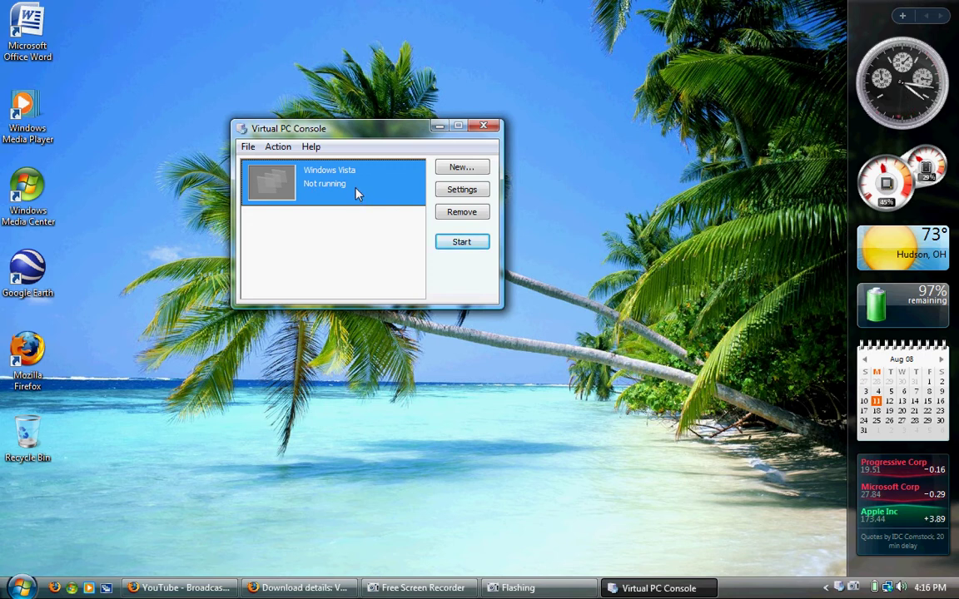
Step: Start the New Virtual Machine Wizard, choose to create a virtual machine, and name it 'Windows Vista Home Basic'
click(461, 169)
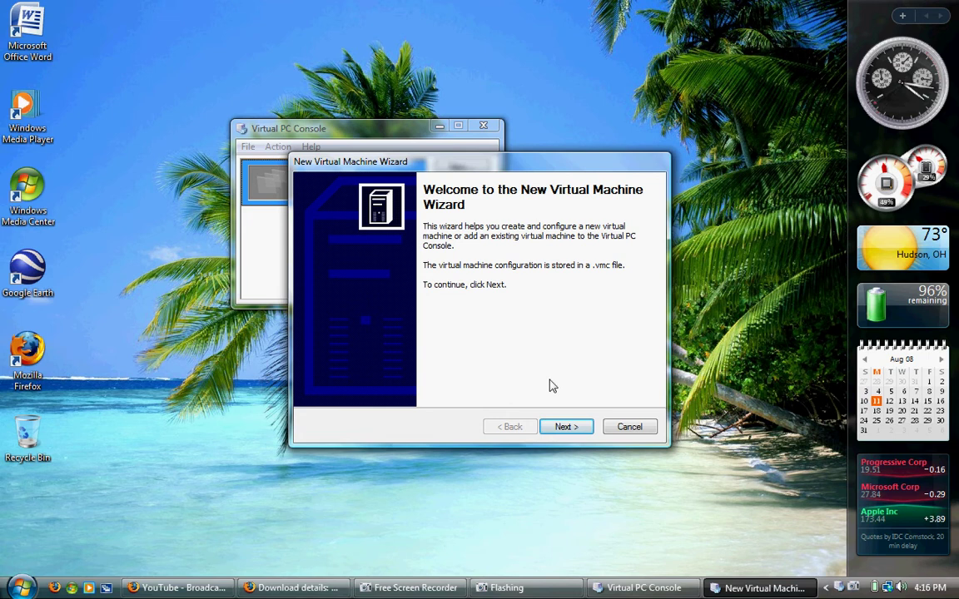
click(562, 430)
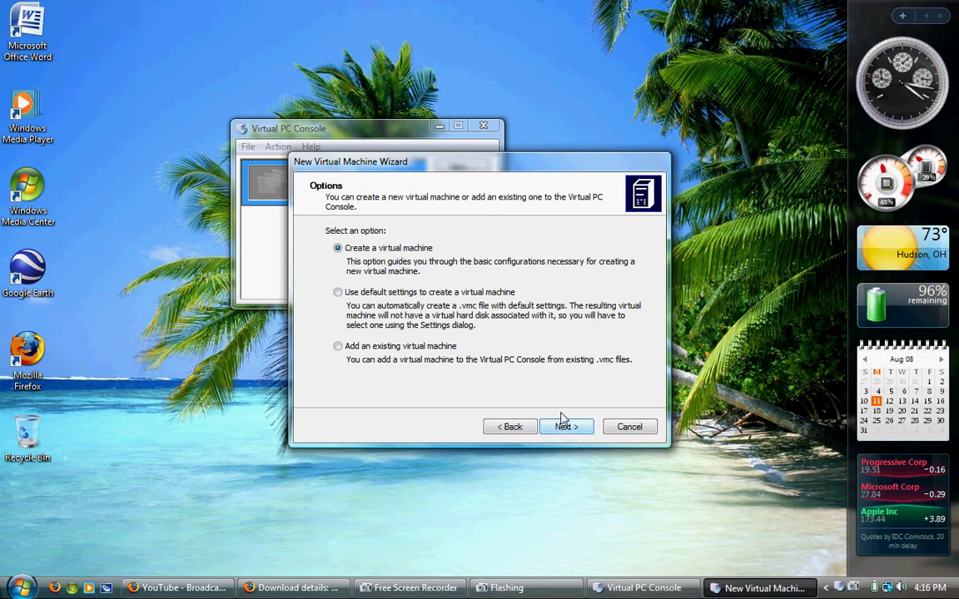
click(563, 429)
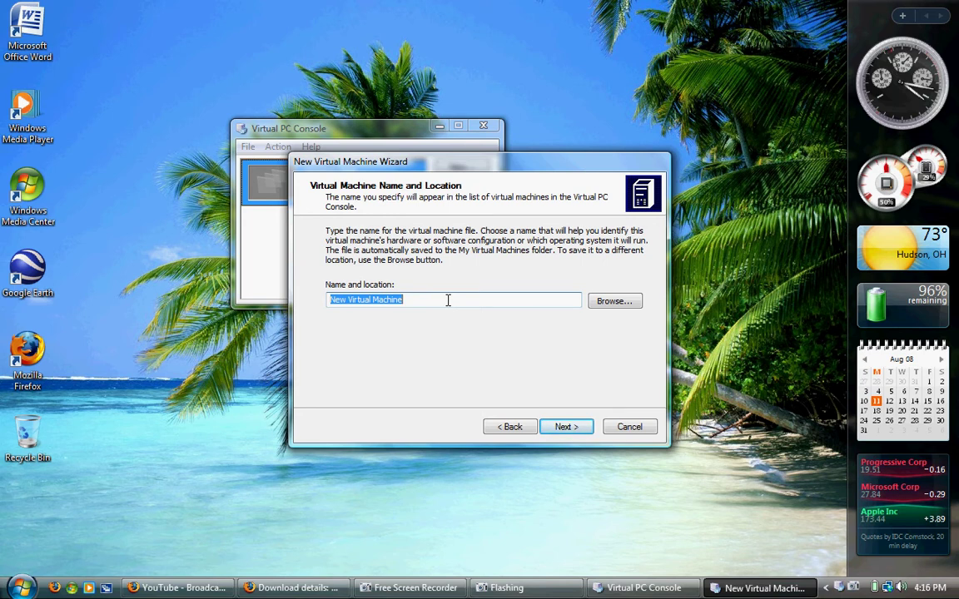
text(Windows Vista)
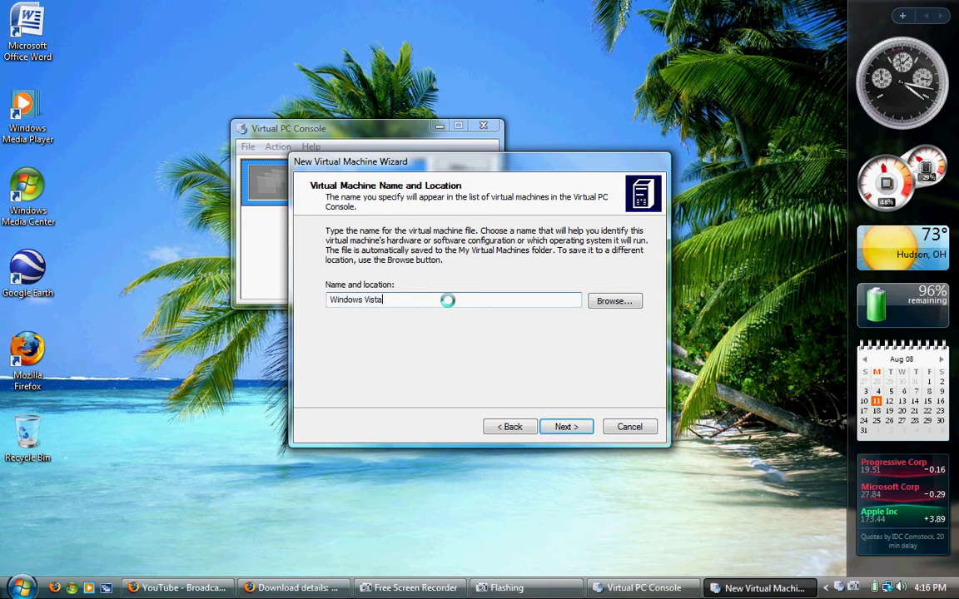
text( Home Basic)
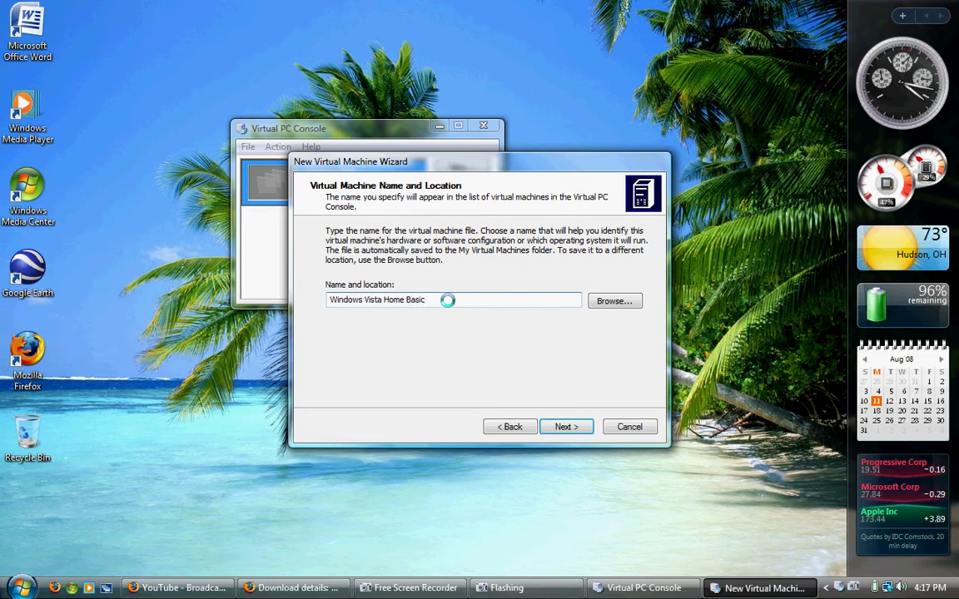
Step: Select Windows Vista as the guest operating system and manually set the RAM to 1309 MB
click(573, 428)
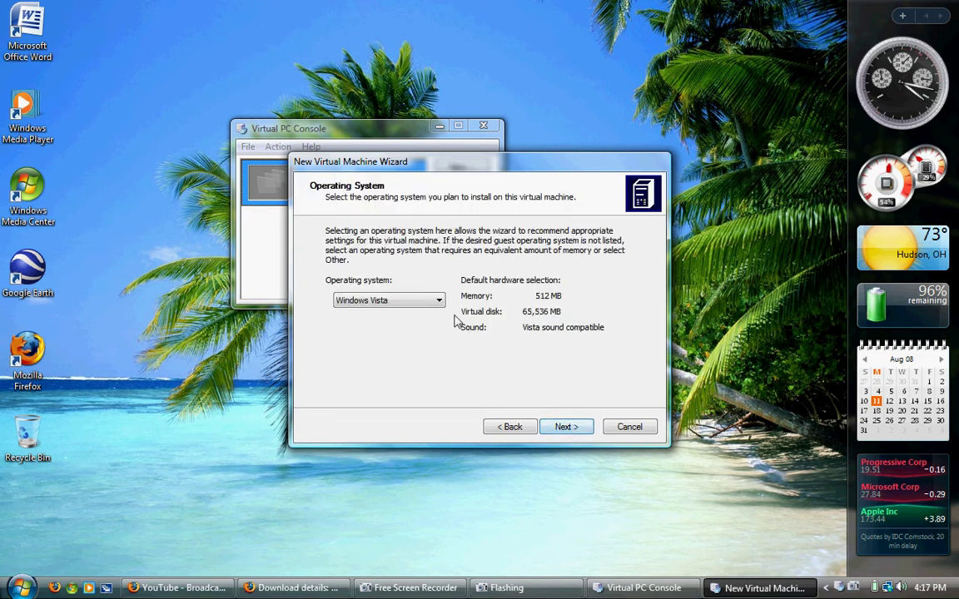
click(429, 301)
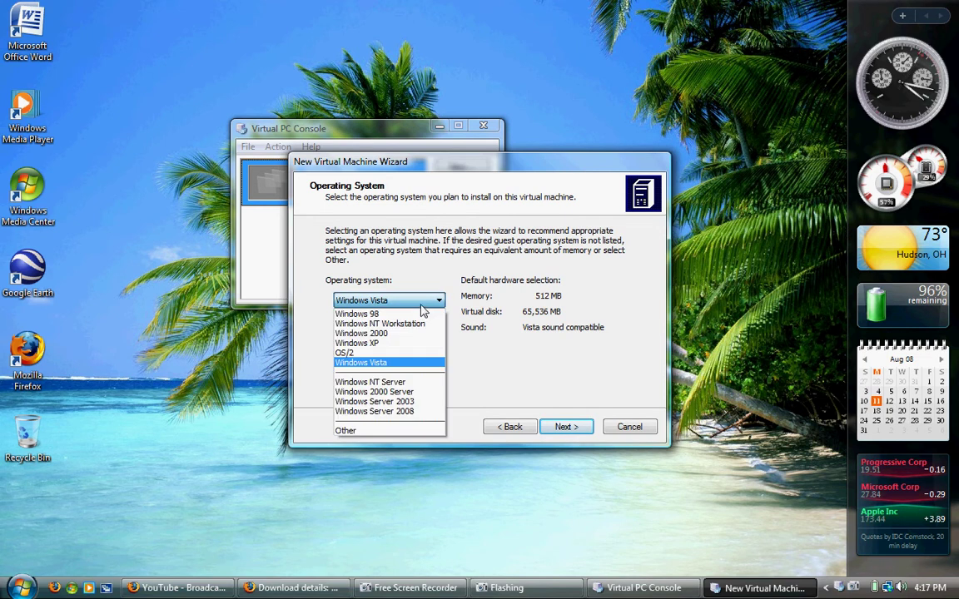
click(382, 364)
click(566, 428)
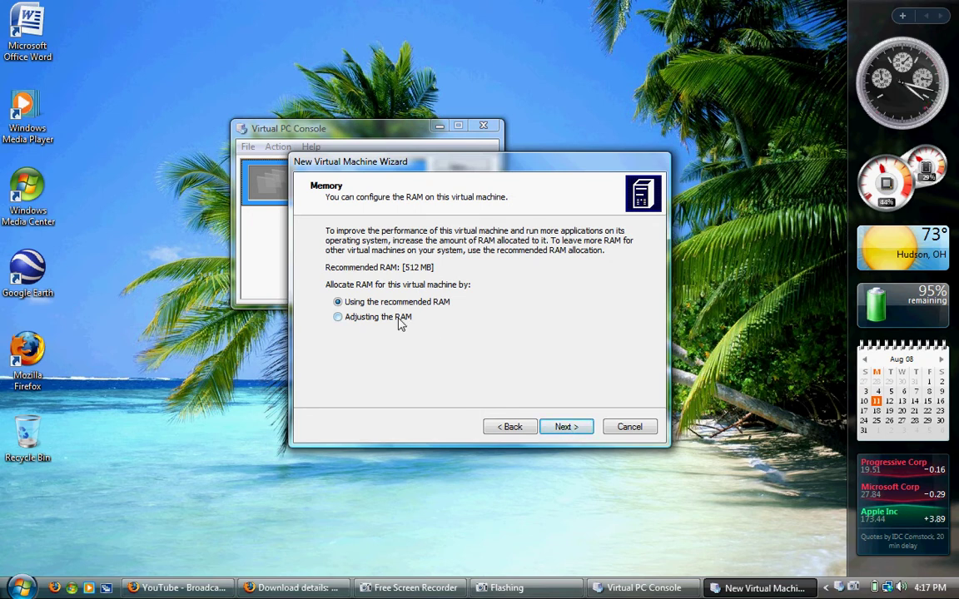
click(400, 323)
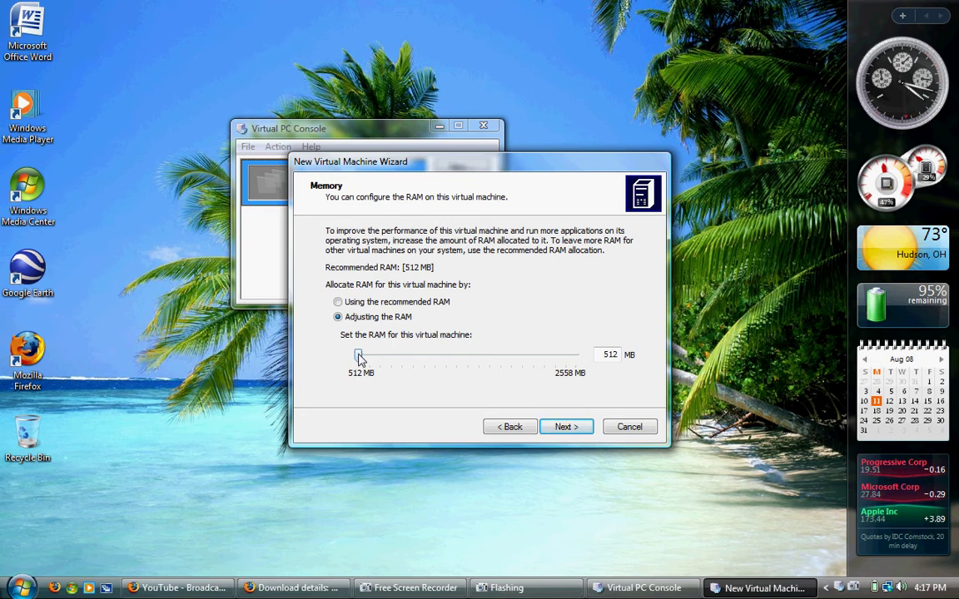
drag(359, 355, 468, 357)
click(562, 428)
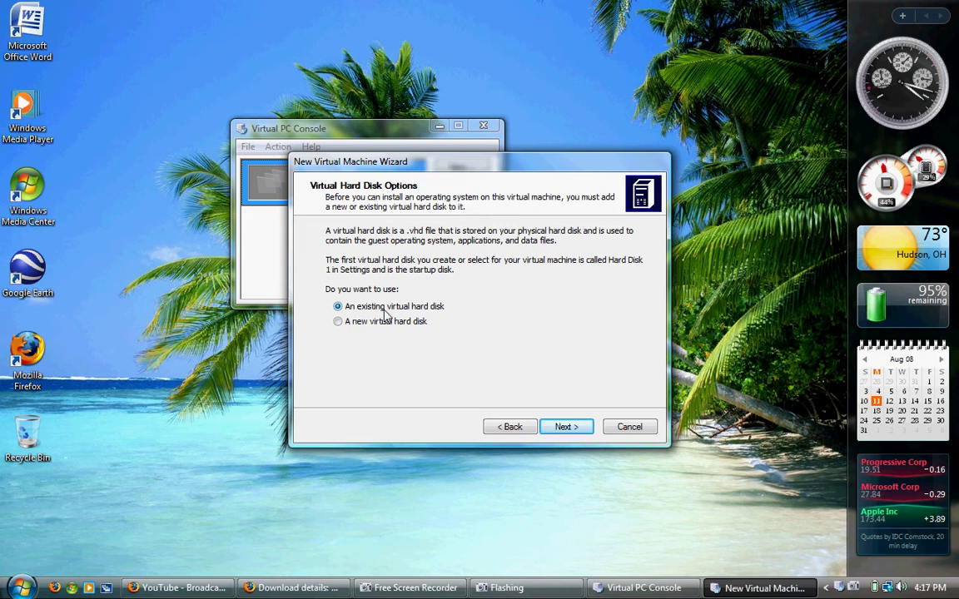
Step: Create a new virtual hard disk sized 25536 MB and finish the wizard
click(341, 323)
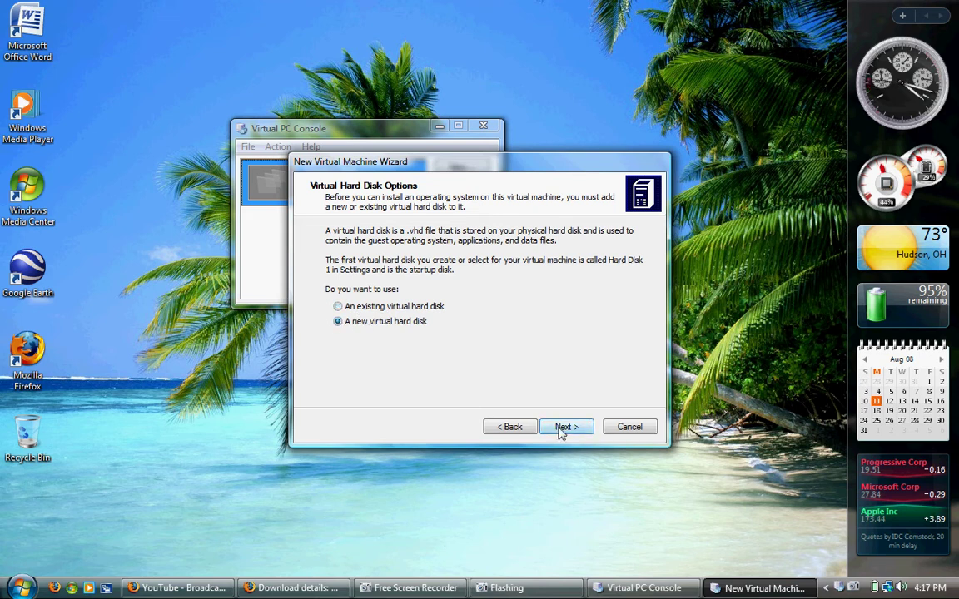
click(558, 428)
click(483, 125)
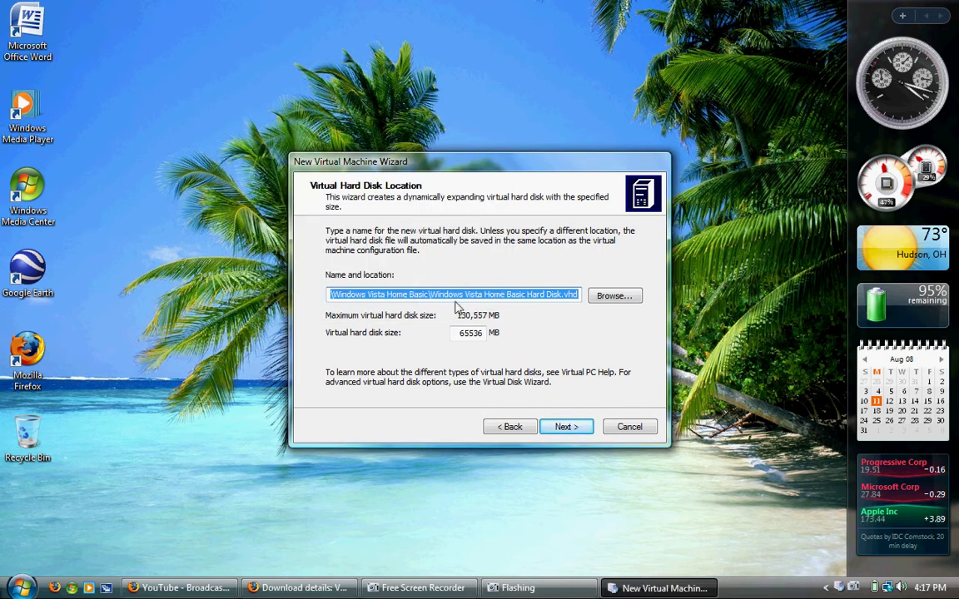
click(396, 301)
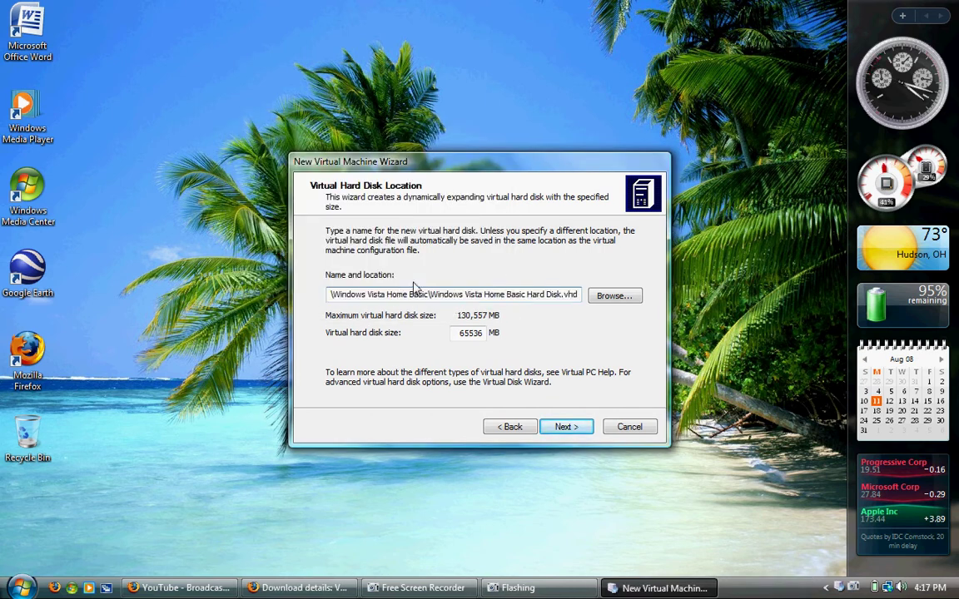
click(465, 295)
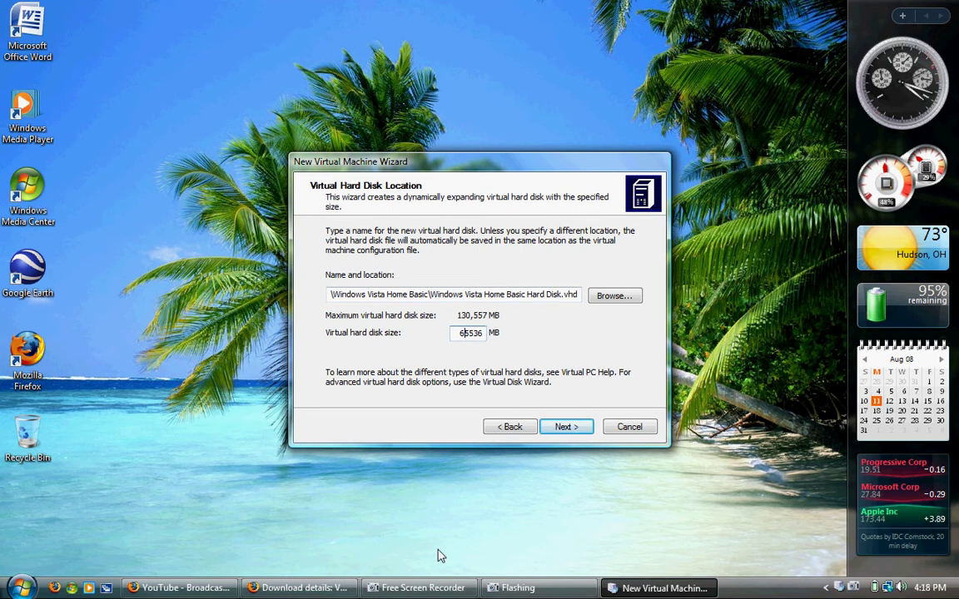
key(BackSpace)
text(2)
click(561, 428)
click(565, 427)
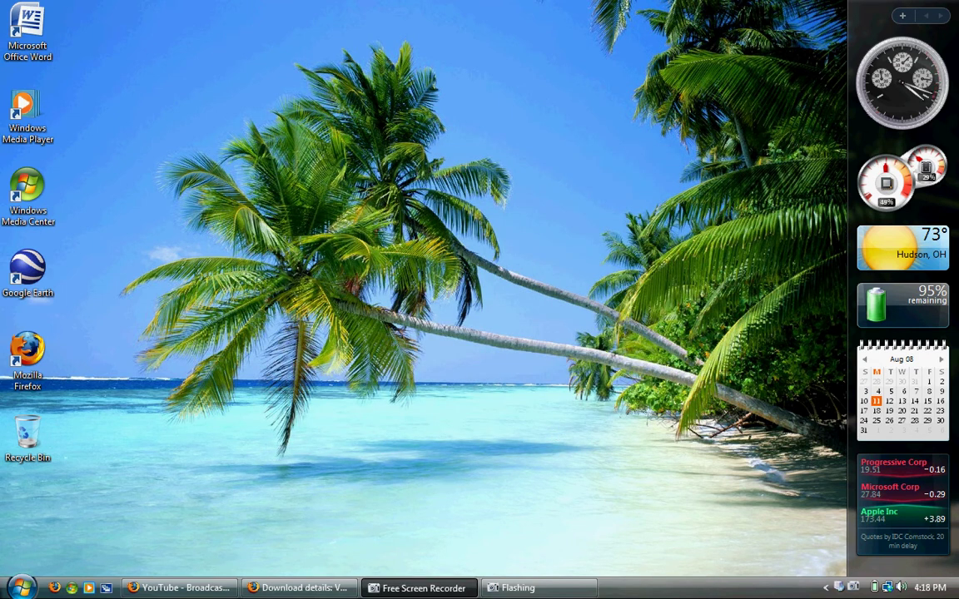
Step: Open the Windows Vista Home Basic settings and review Memory, Hard Disks 1–3 and Undo Disks
double_click(846, 588)
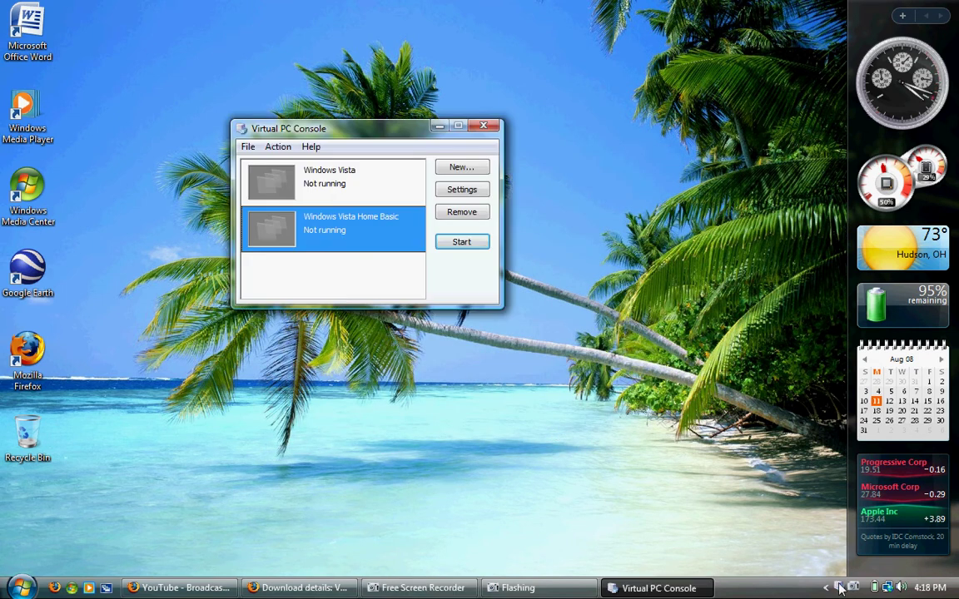
click(454, 191)
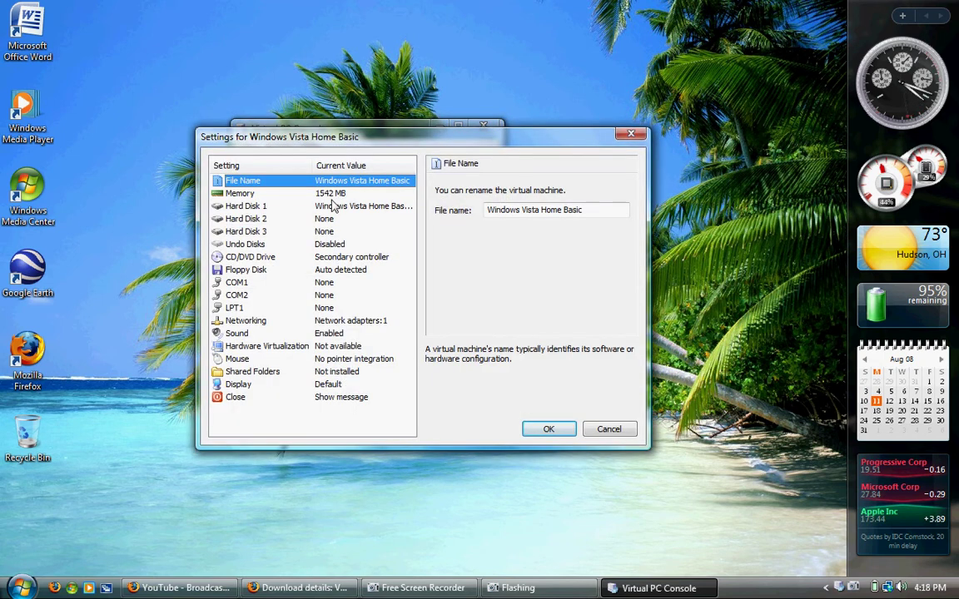
click(305, 193)
click(333, 208)
click(332, 218)
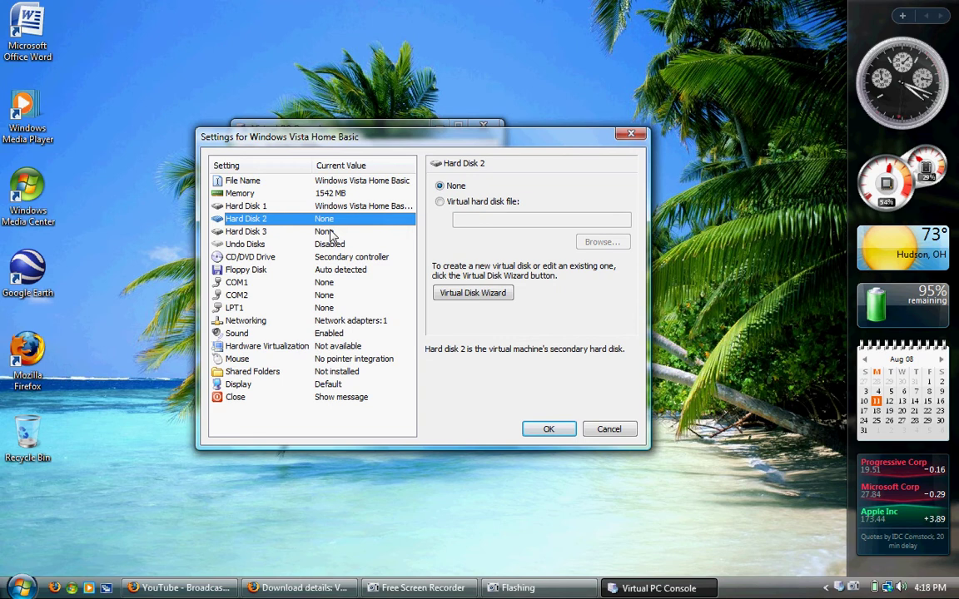
click(330, 232)
click(328, 245)
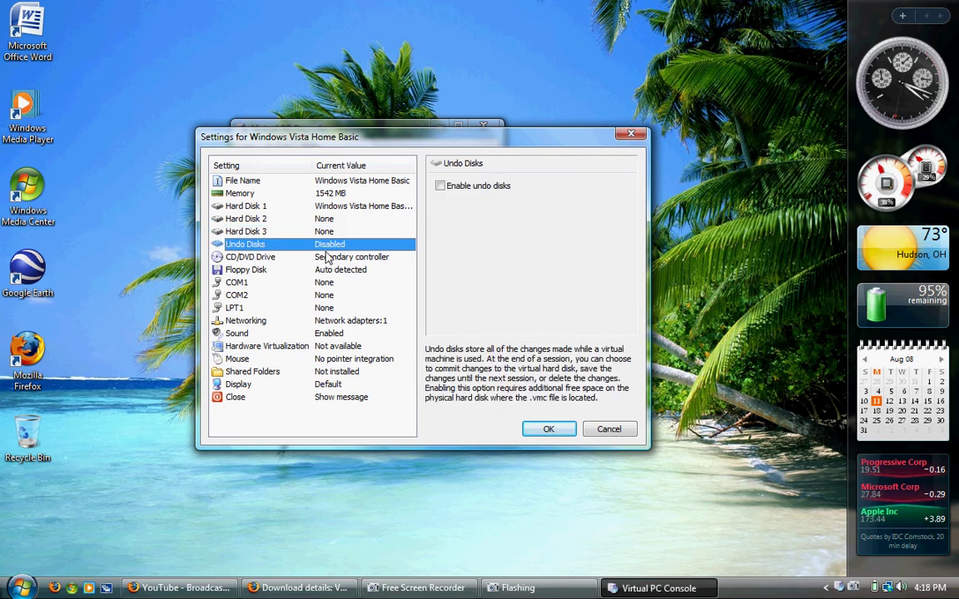
Step: Uncheck 'Attach CD or DVD drive to secondary IDE controller' so the drive uses the primary controller
click(255, 260)
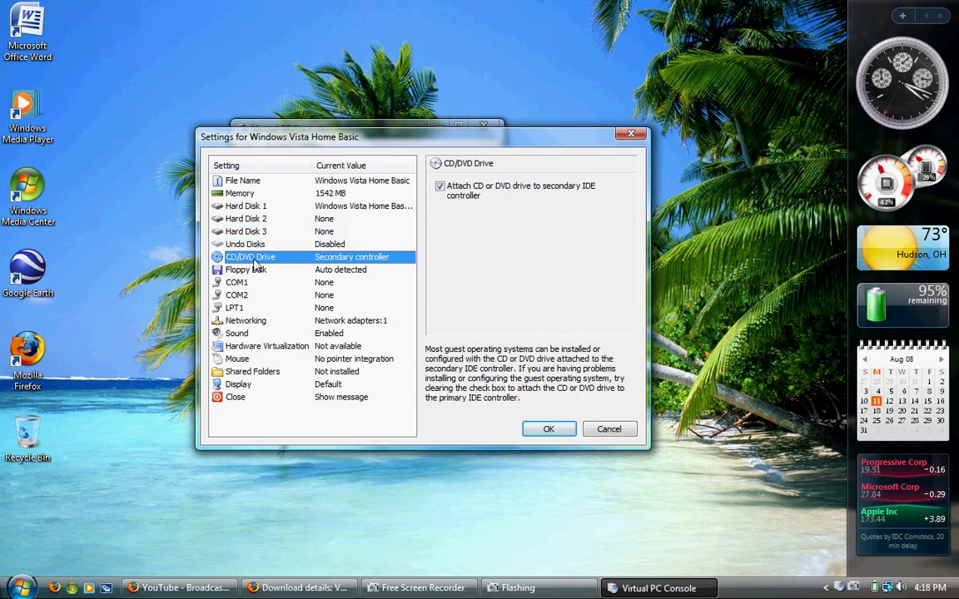
click(442, 188)
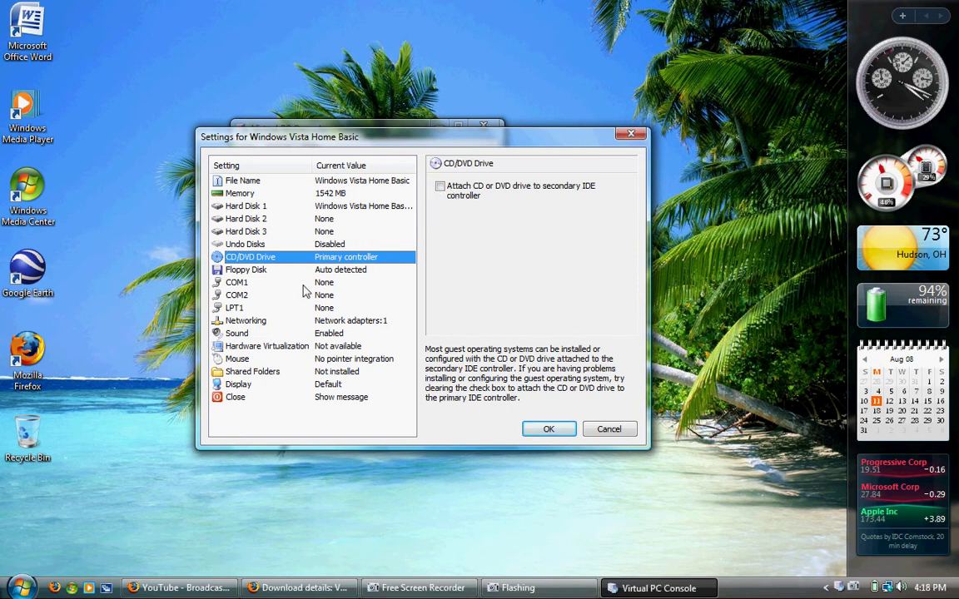
Step: Set two network adapters: Atheros WiFi for Adapter 1, NVIDIA nForce Networking Controller for Adapter 2
click(283, 321)
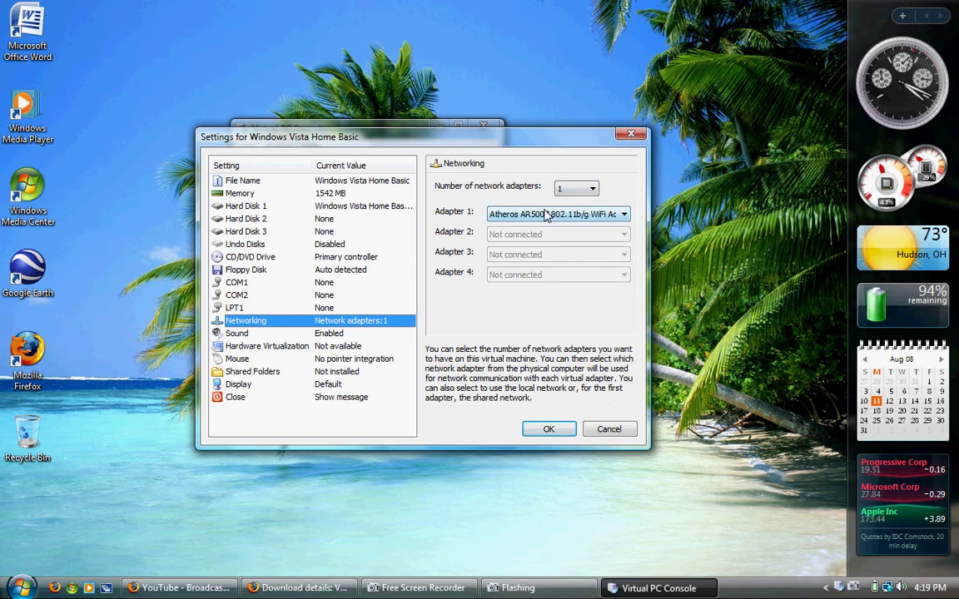
drag(496, 147, 509, 153)
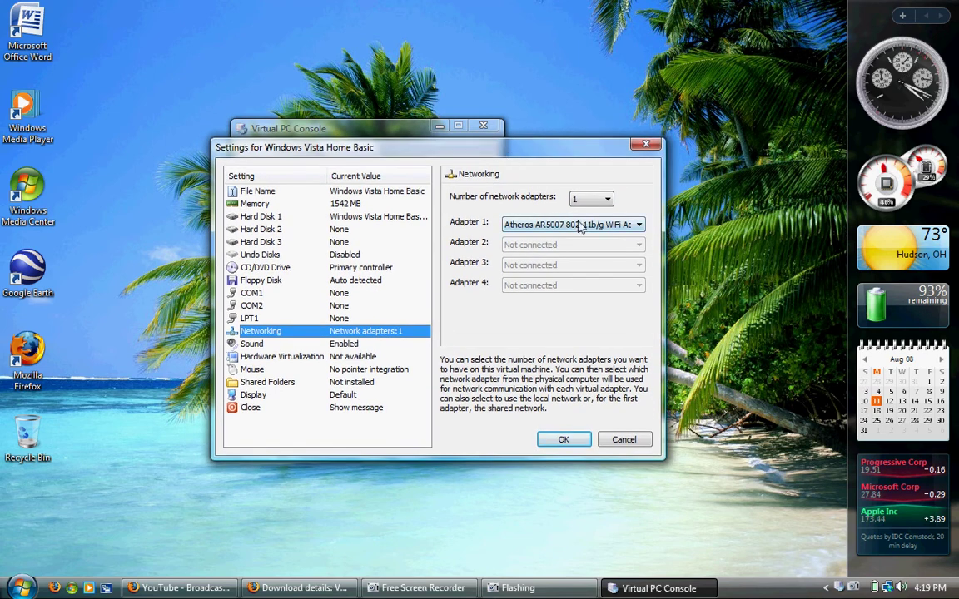
click(595, 200)
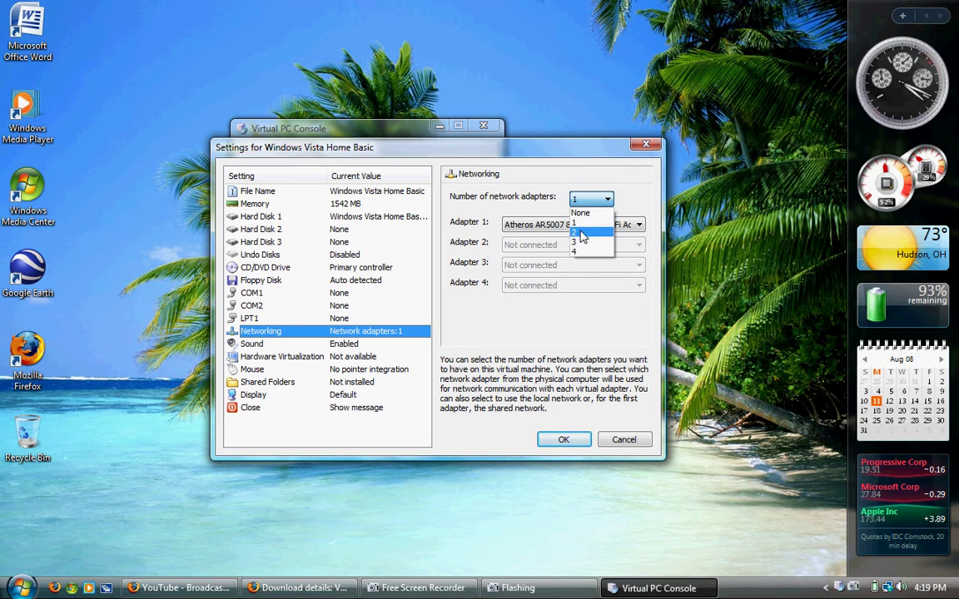
click(582, 236)
click(583, 225)
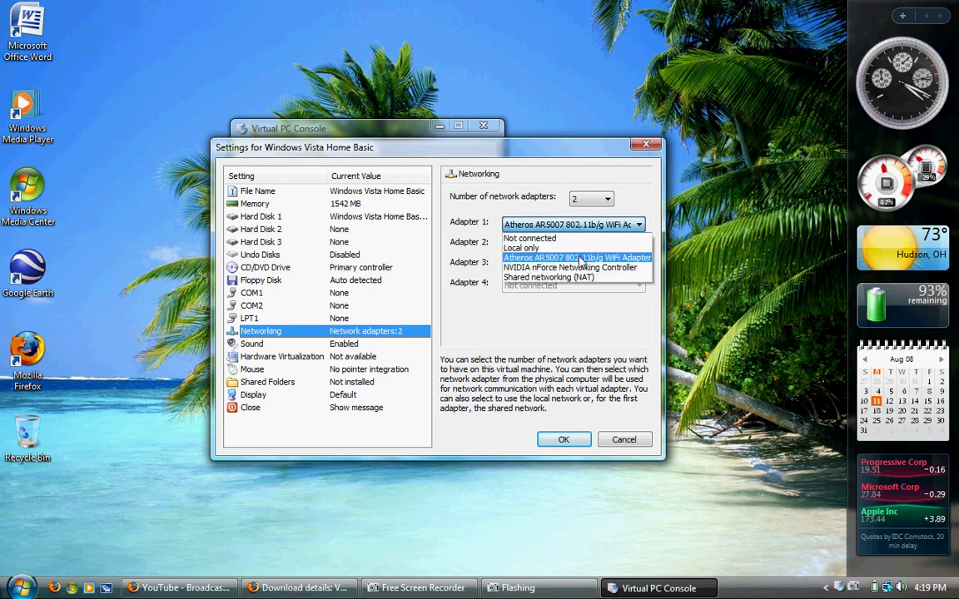
click(581, 262)
click(575, 245)
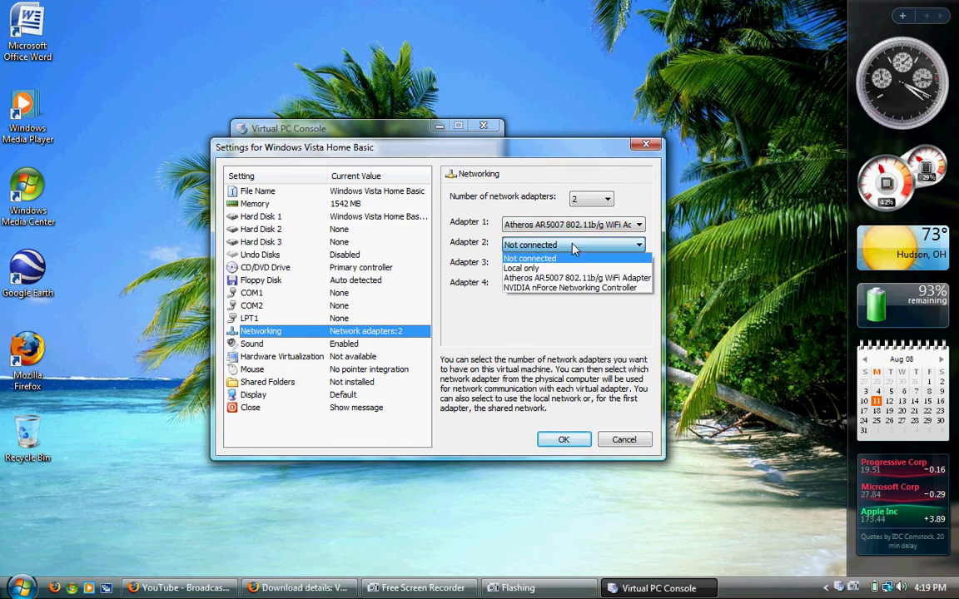
click(573, 287)
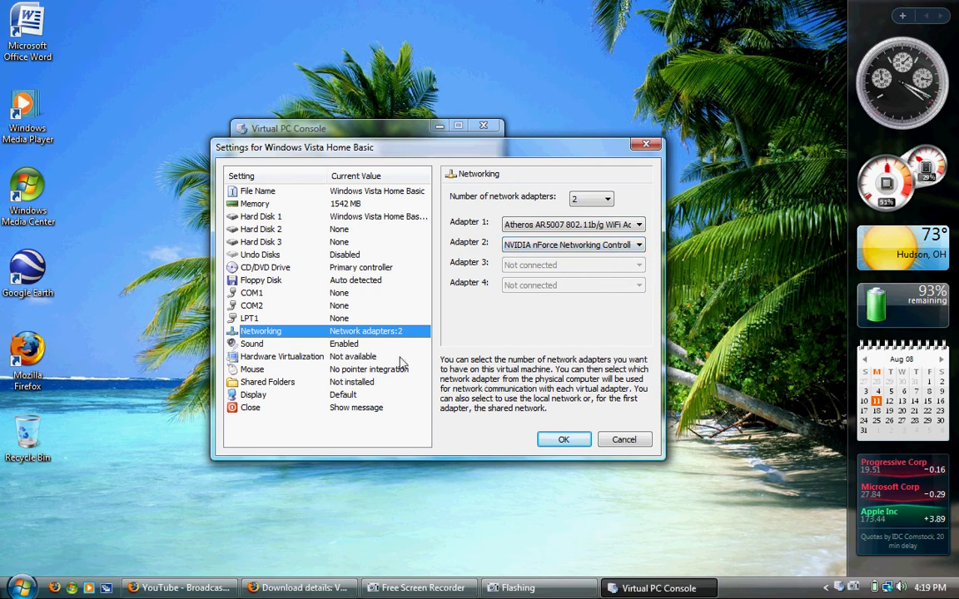
Step: Check the Sound and Display settings, then save them with OK
click(350, 344)
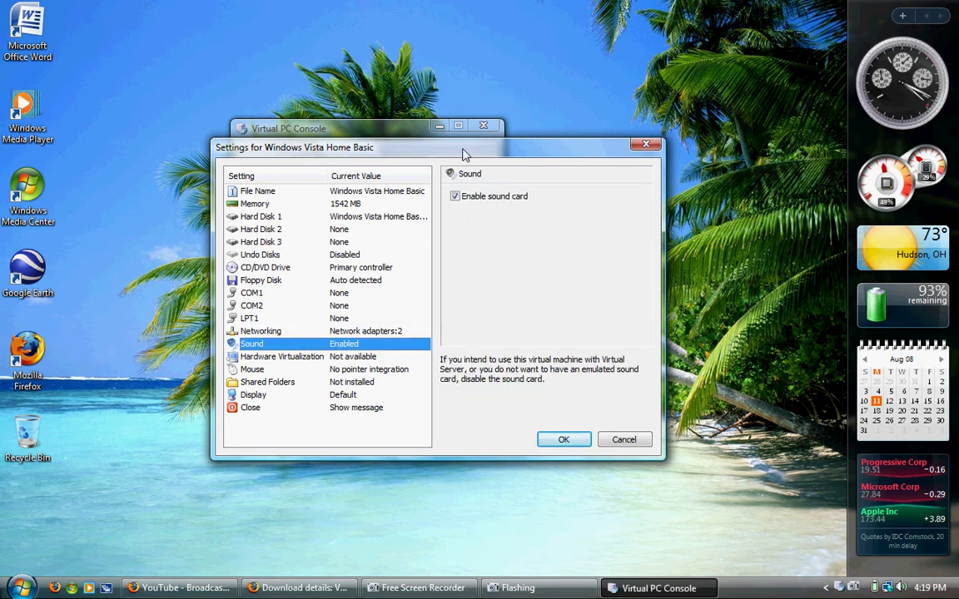
click(357, 396)
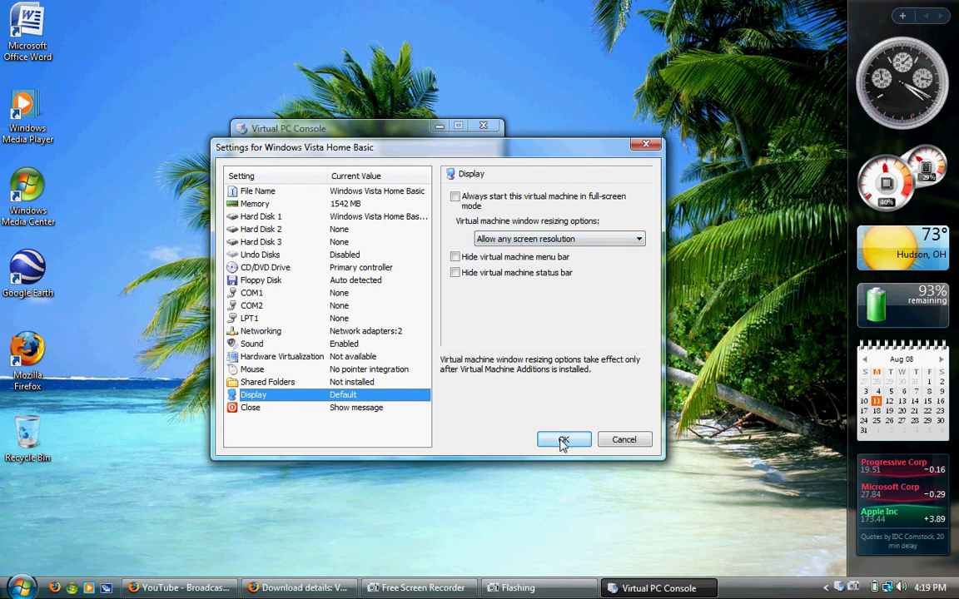
click(564, 441)
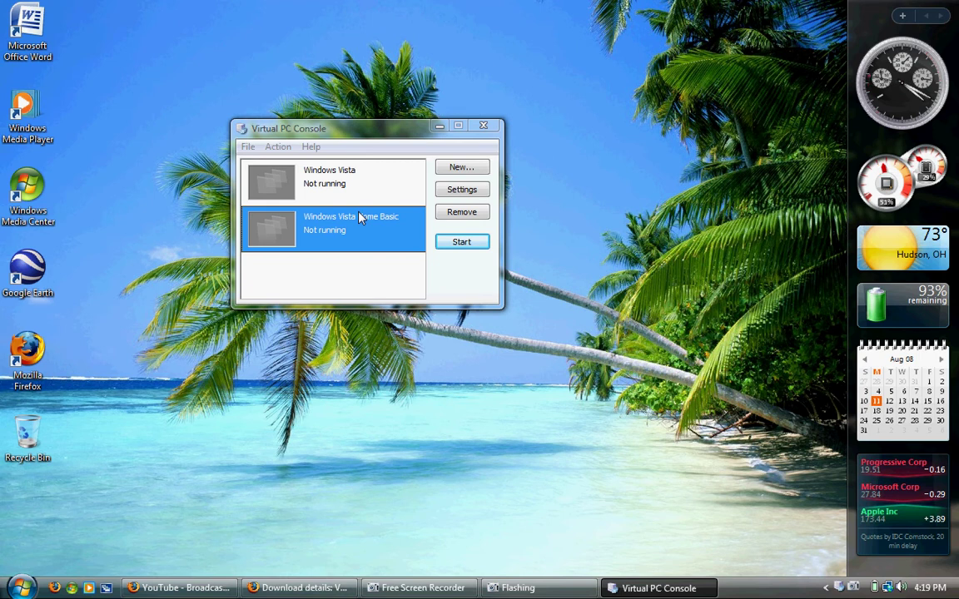
Step: Select Windows Vista Home Basic and start it, booting to a PXE network prompt
click(377, 256)
click(376, 239)
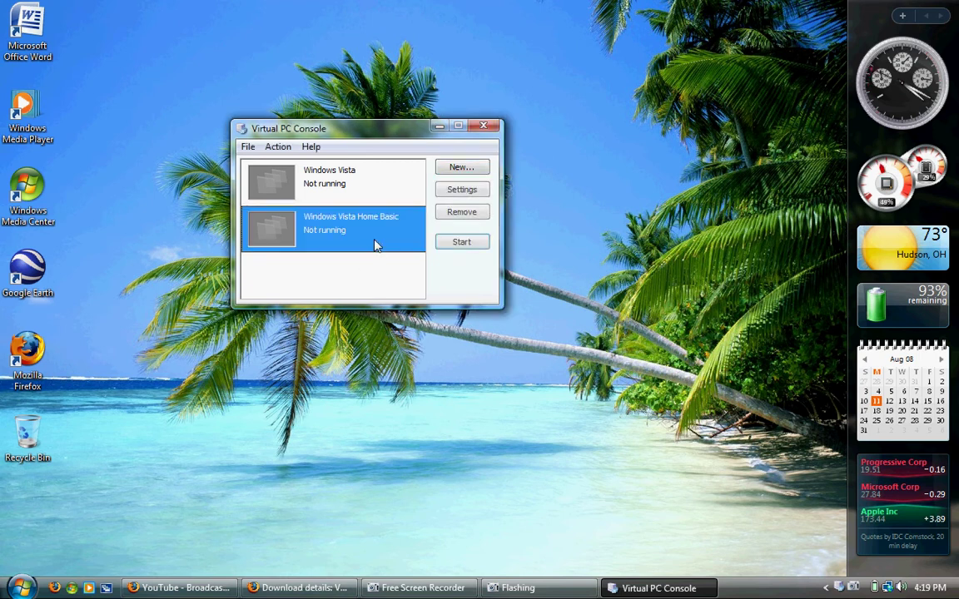
click(461, 242)
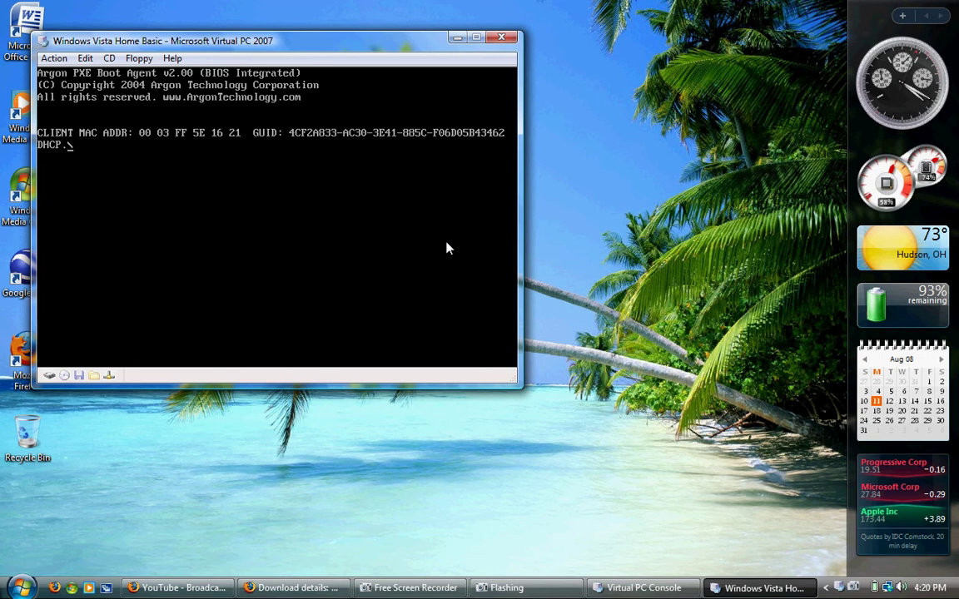
Step: Close the running machine using the Turn off option
key(alt+F4)
click(214, 207)
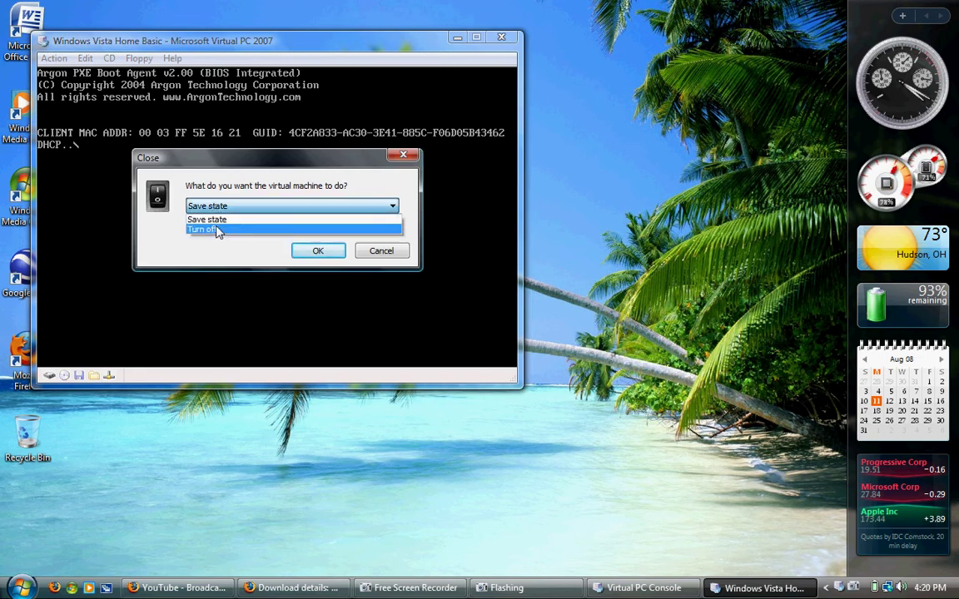
click(216, 231)
click(317, 250)
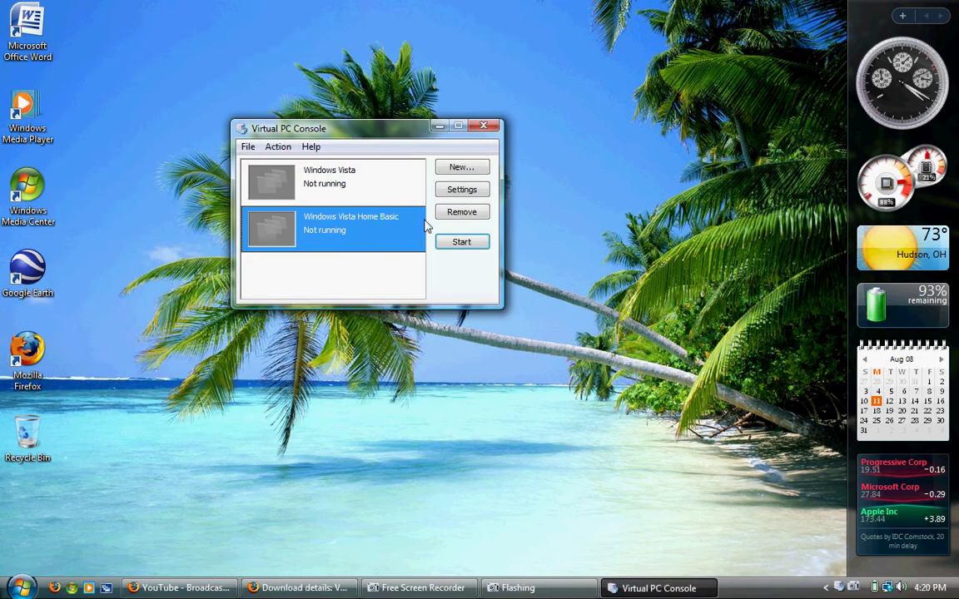
click(455, 241)
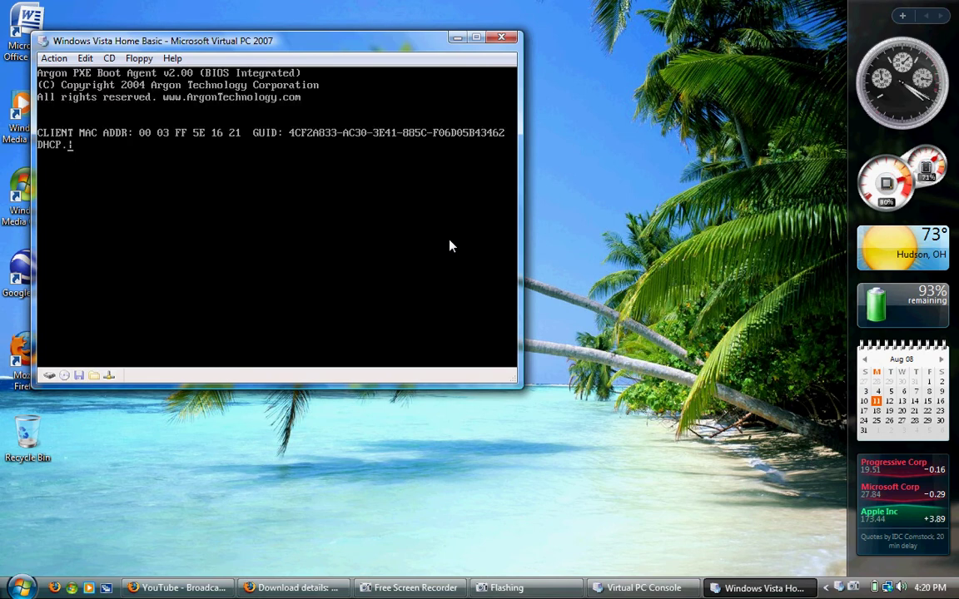
key(alt+F4)
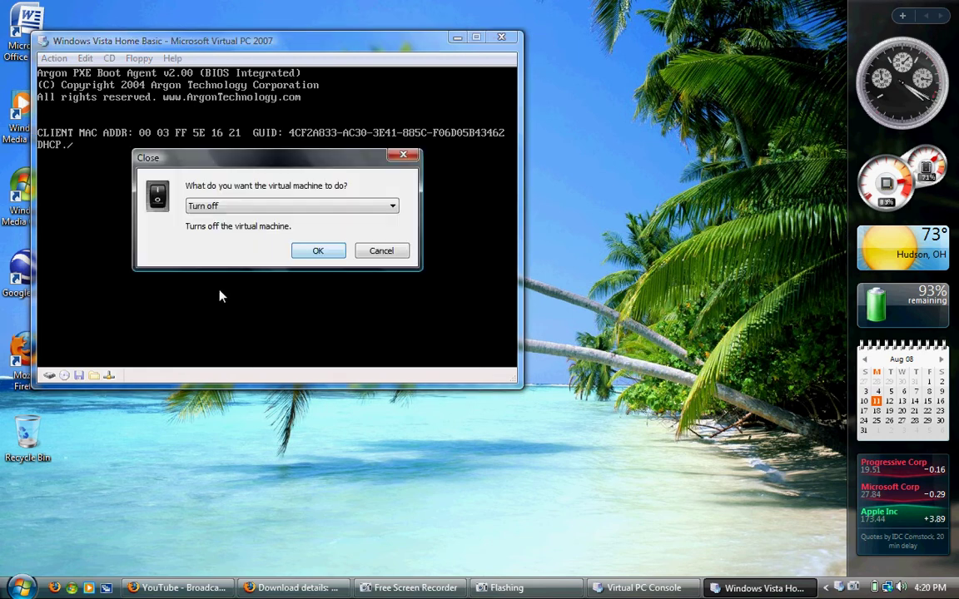
click(310, 252)
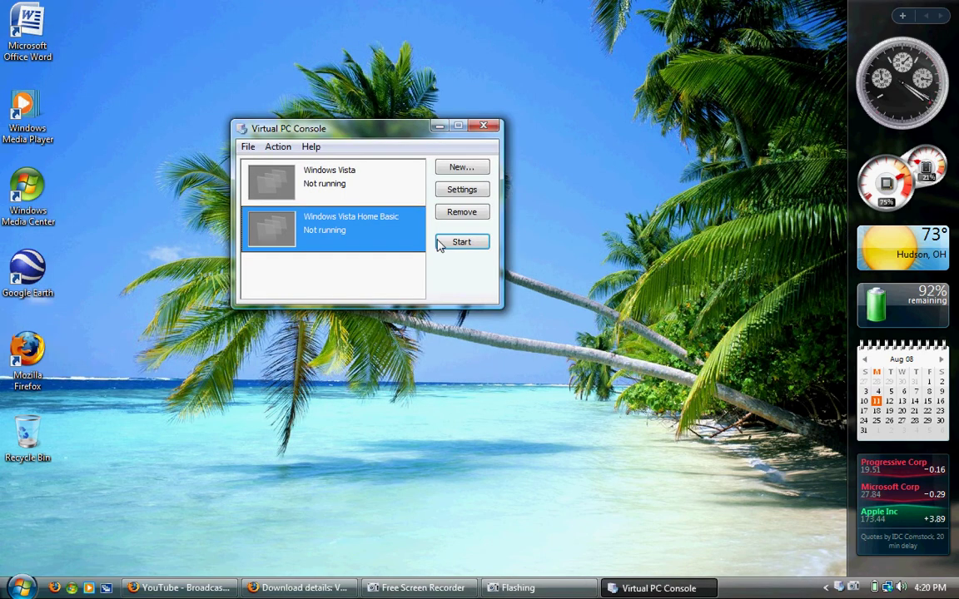
click(460, 242)
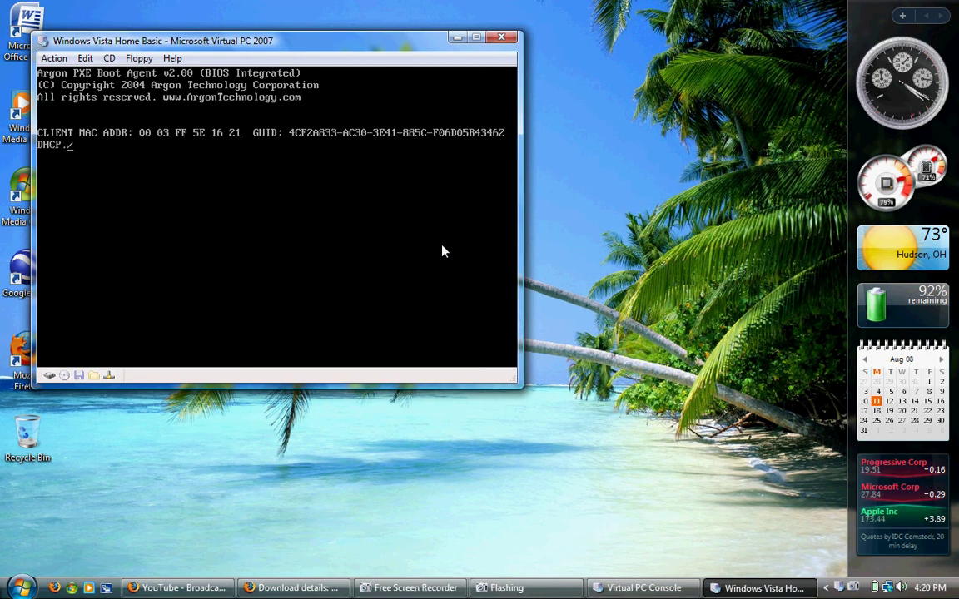
click(501, 36)
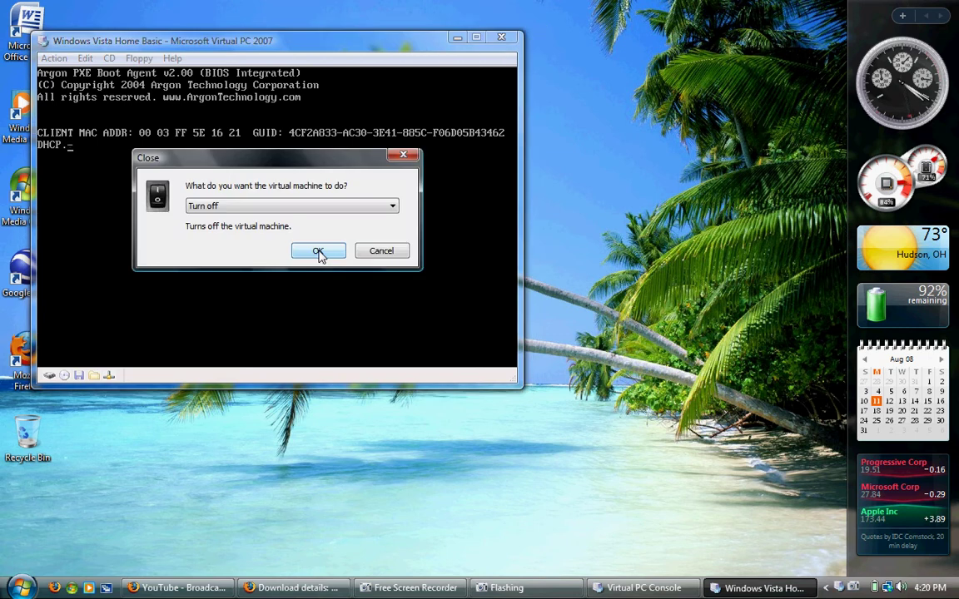
click(317, 252)
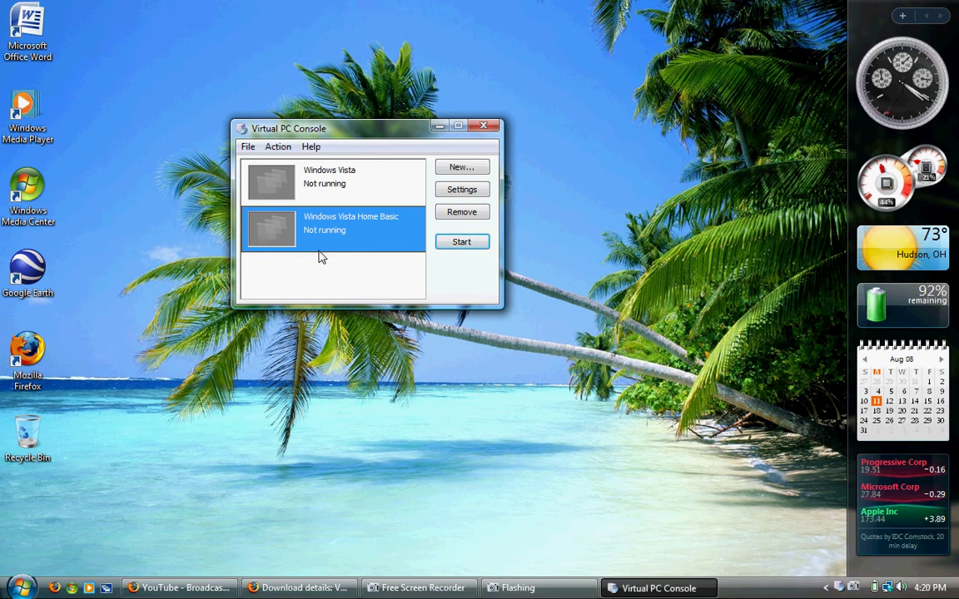
Step: Turn off the Vista VM, start it again from the console, and dismiss the DVD AutoPlay prompt
click(446, 242)
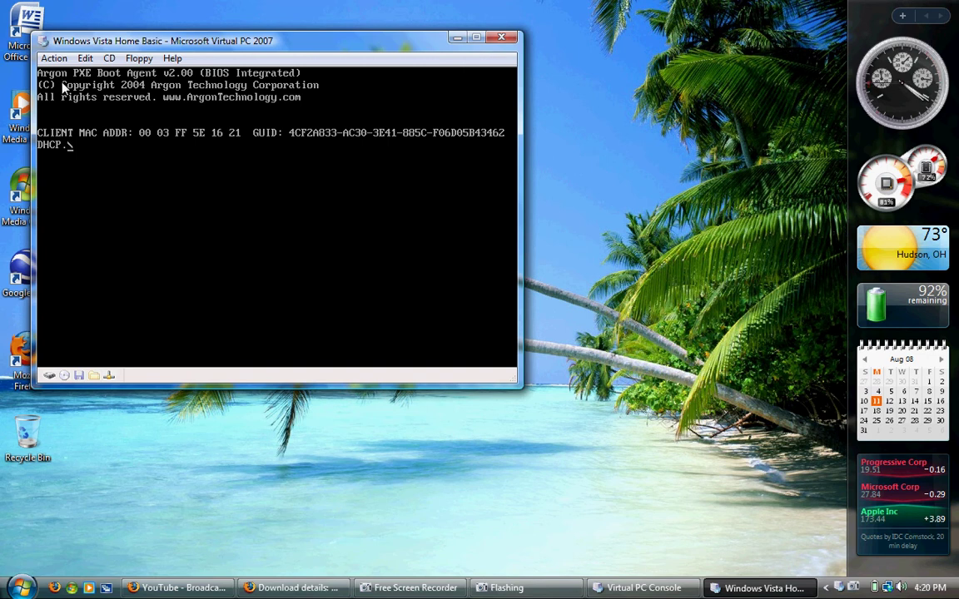
click(501, 37)
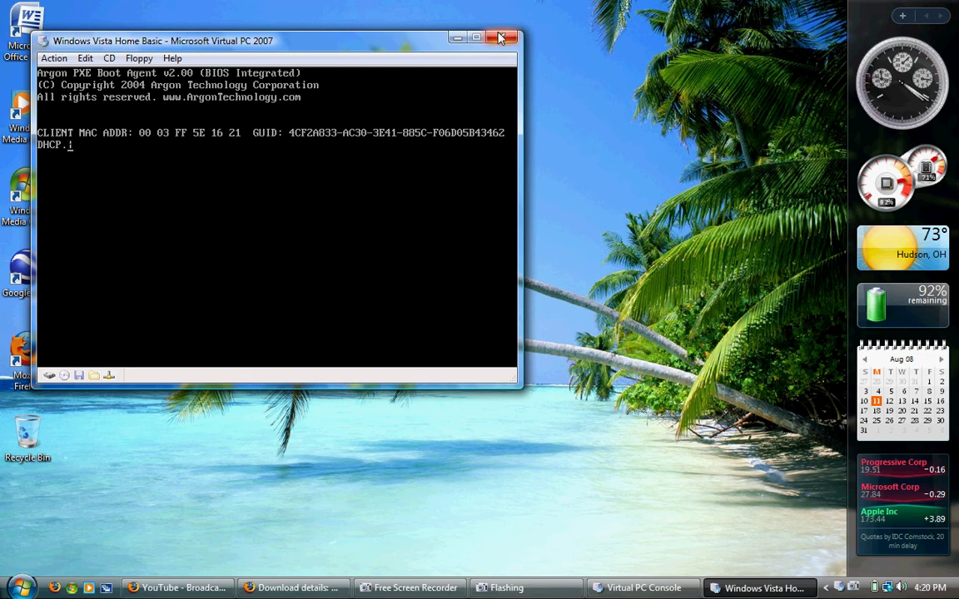
click(337, 248)
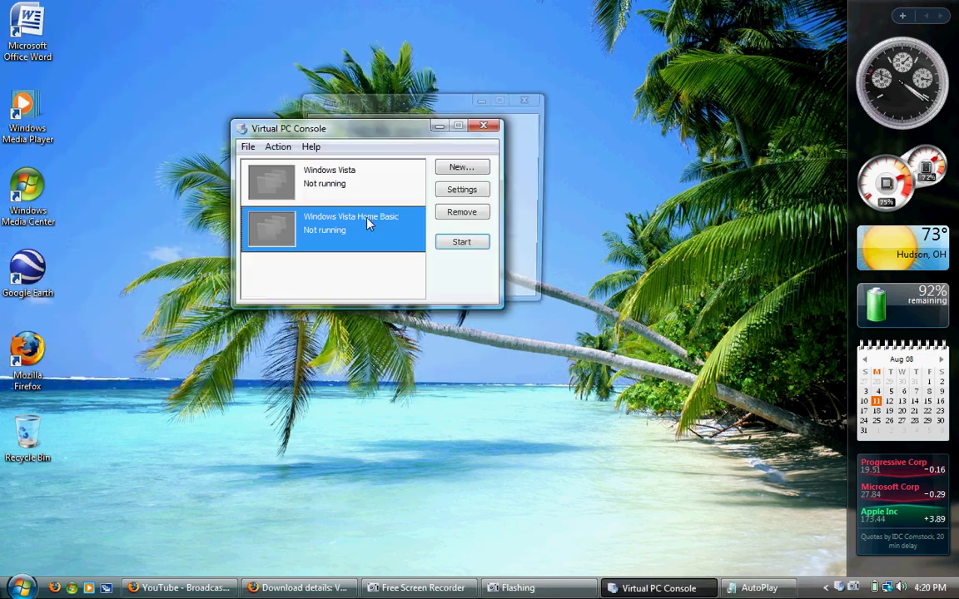
click(462, 240)
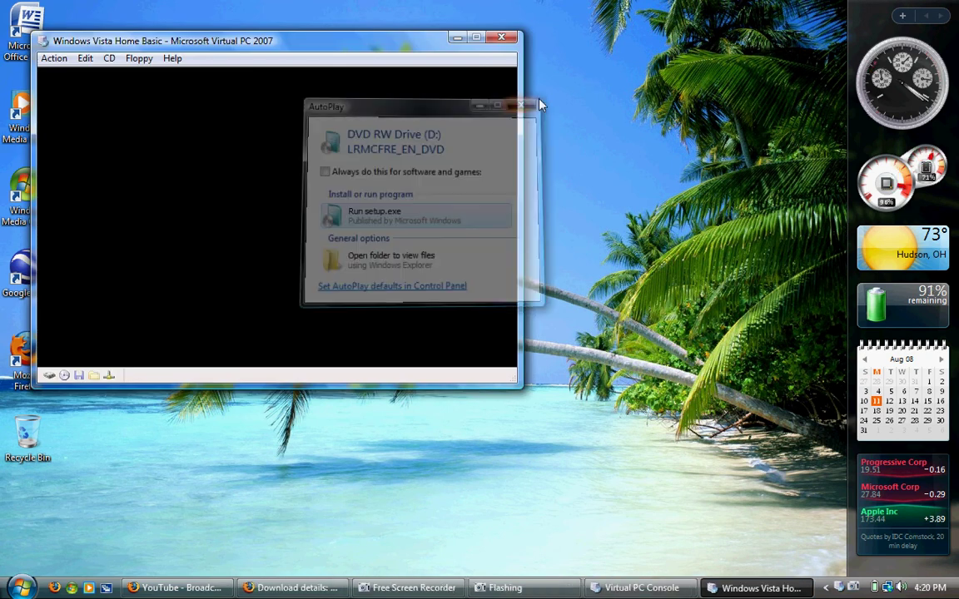
click(531, 101)
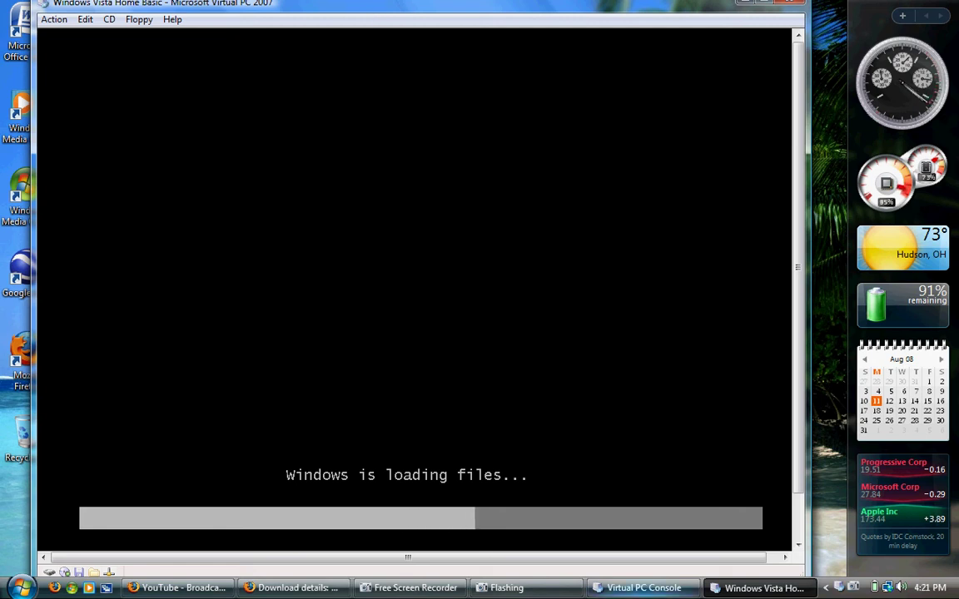
Step: Bring up the Free Screen Recorder window briefly, then minimize it while Vista keeps loading
click(409, 588)
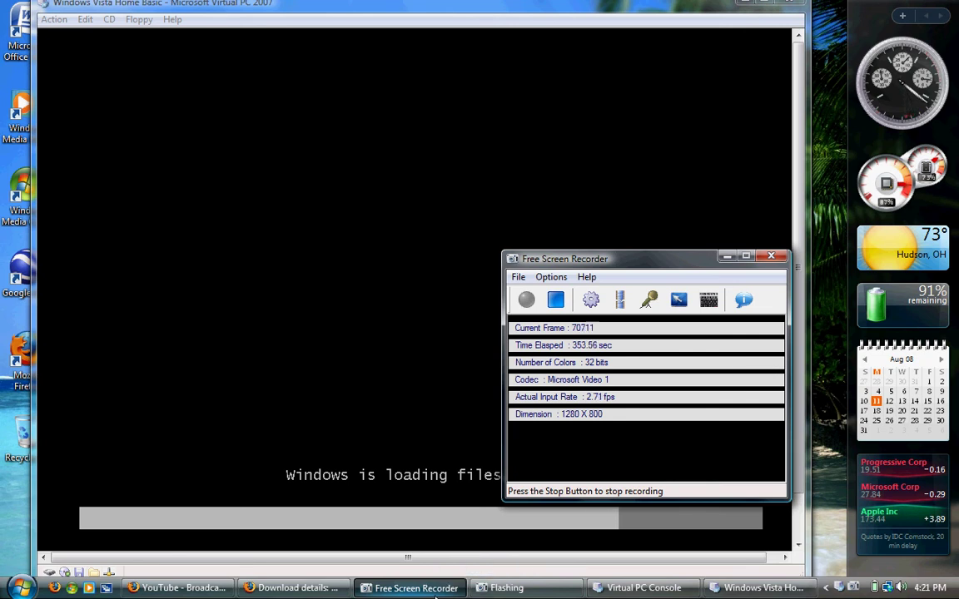
click(435, 594)
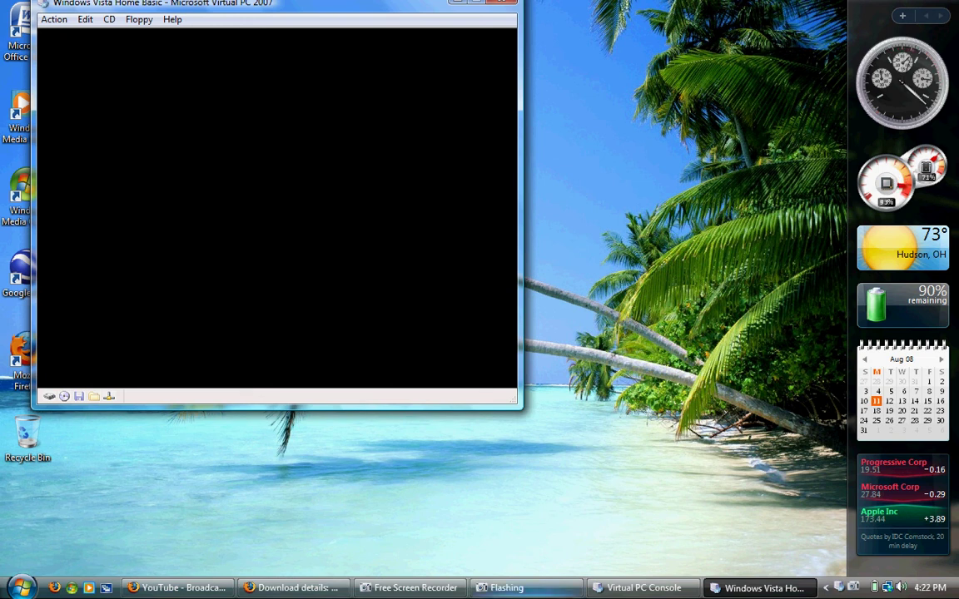
Step: Select the Vista VM in the Virtual PC Console, choose Turn off in its close dialog, then cancel
click(642, 588)
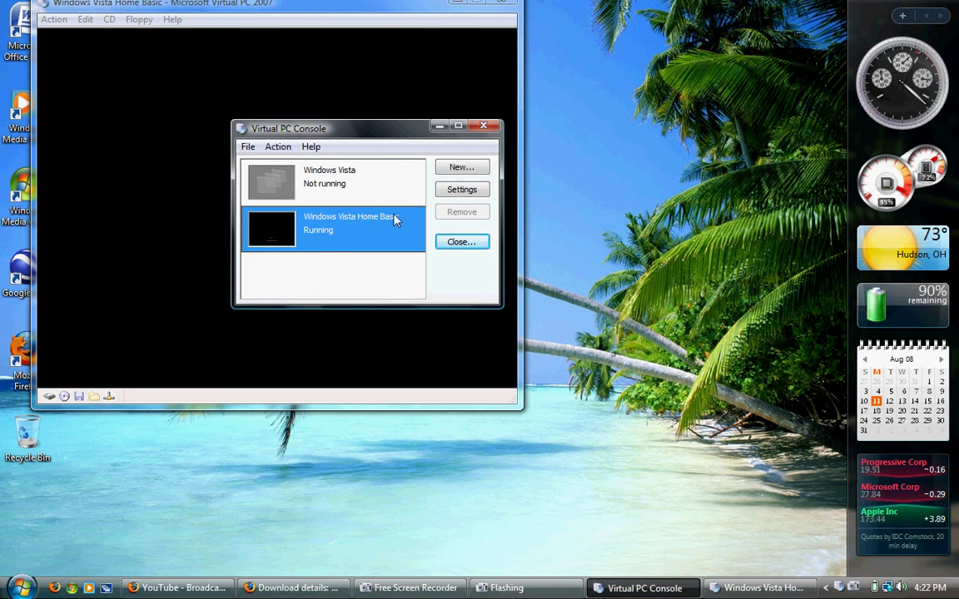
click(322, 175)
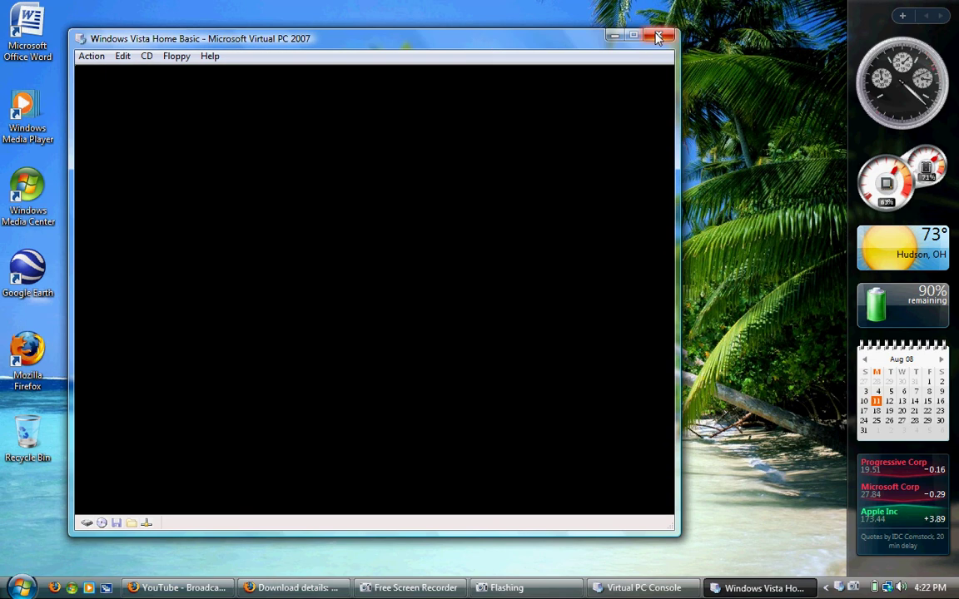
click(658, 38)
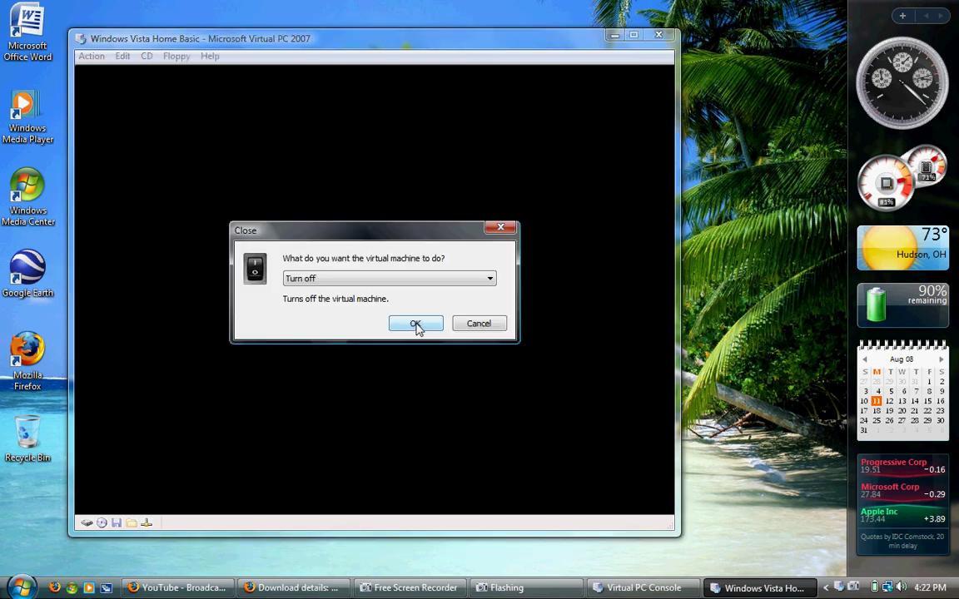
click(379, 280)
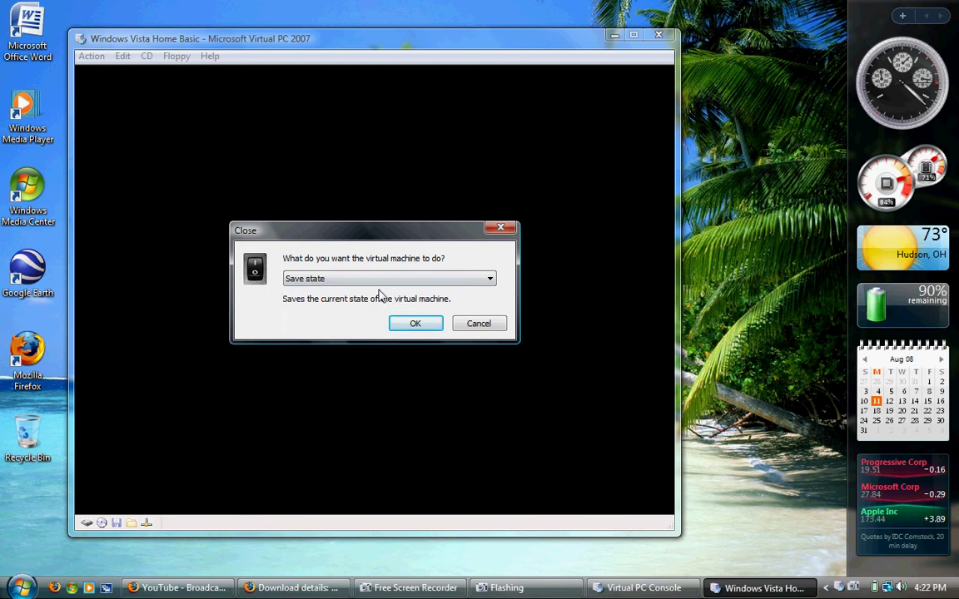
click(381, 278)
click(379, 300)
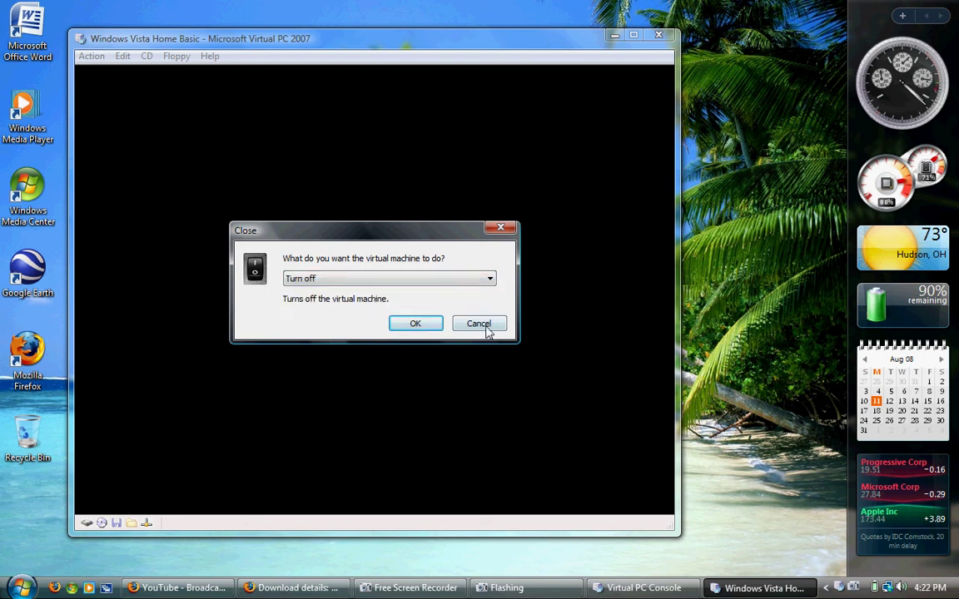
click(480, 324)
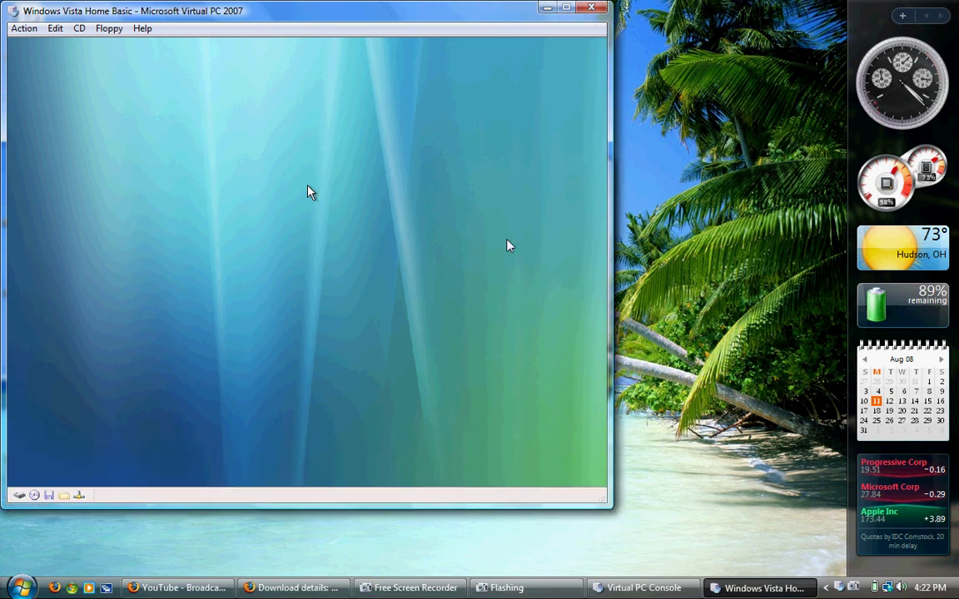
click(600, 587)
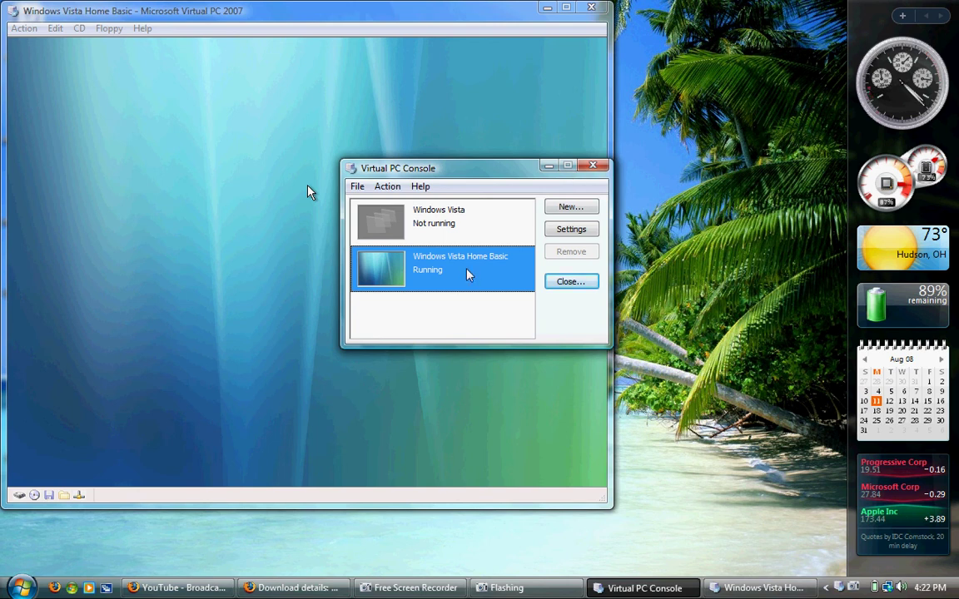
click(547, 167)
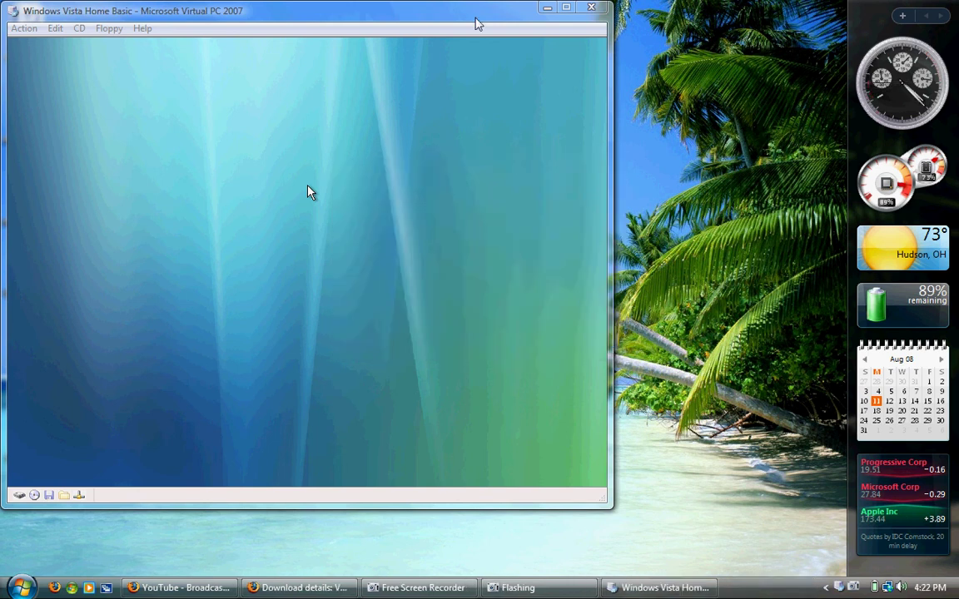